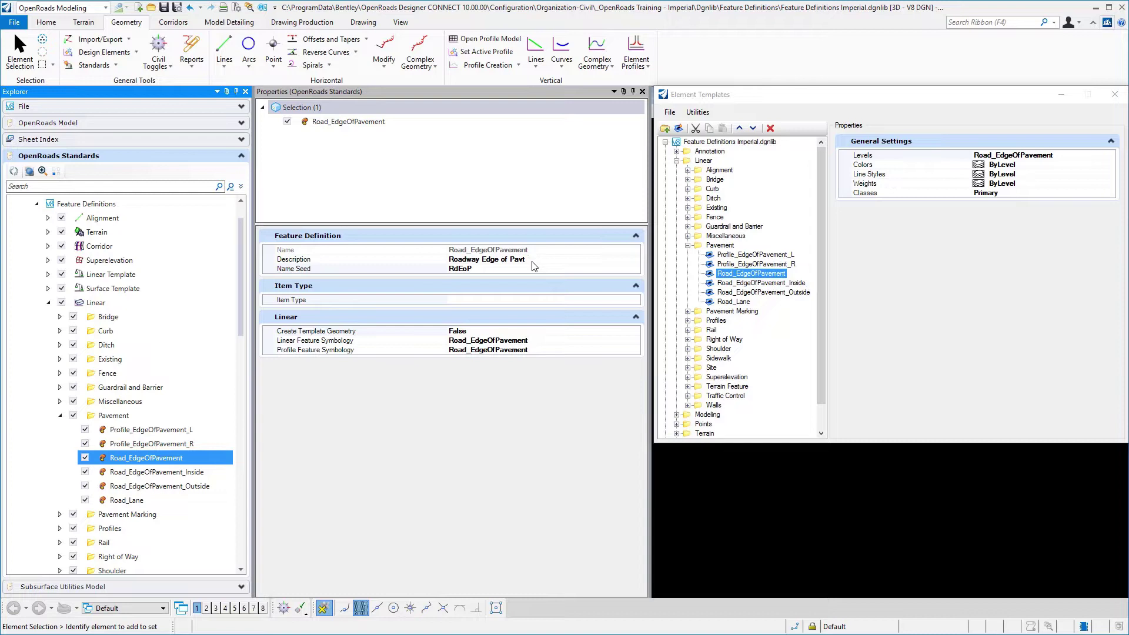
Review the Road_EdgeOfPavement feature definition's description, RdEoP name seed, and linear and profile symbology values
{"action": "left_click", "coordinate": [532, 265]}
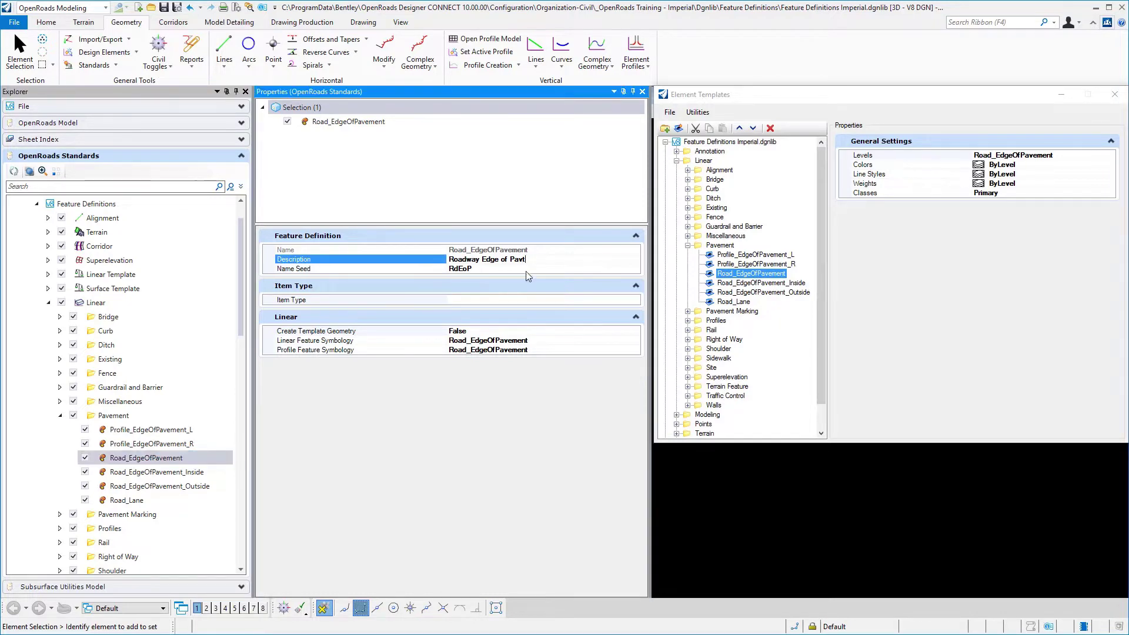
{"action": "left_click", "coordinate": [524, 268]}
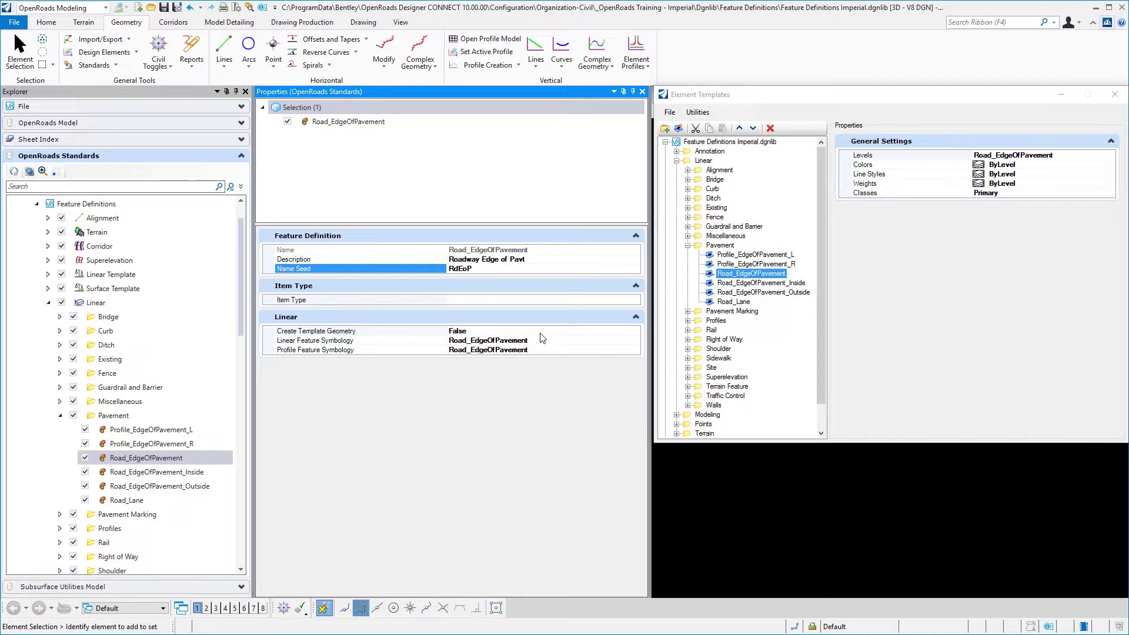
{"action": "key", "text": "Tab"}
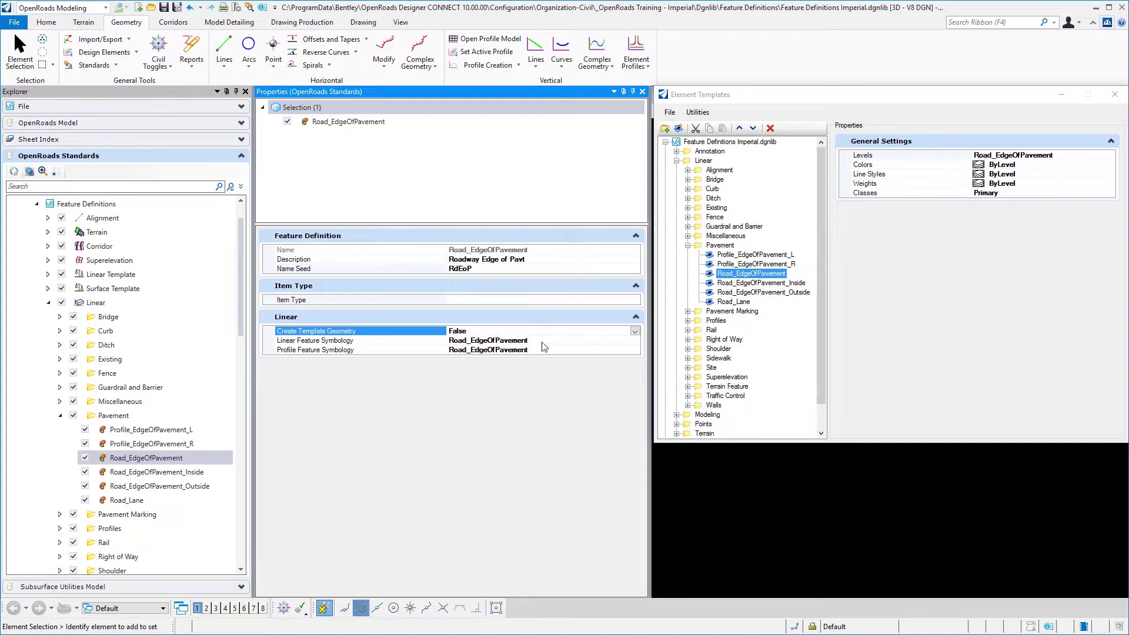
{"action": "left_click", "coordinate": [541, 342]}
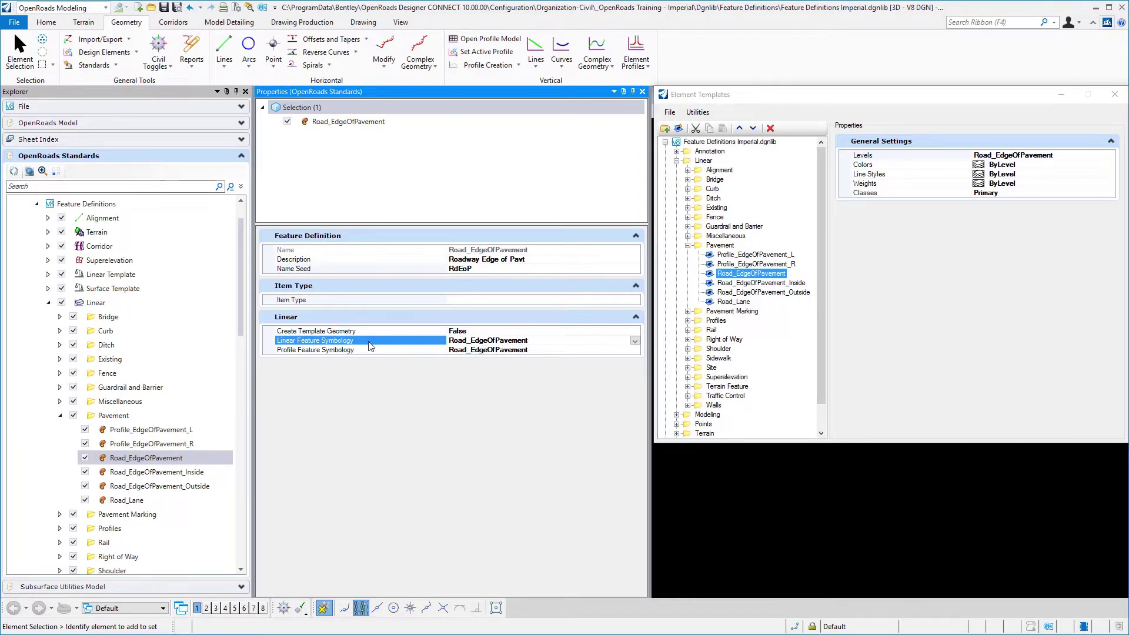
{"action": "left_click", "coordinate": [536, 350]}
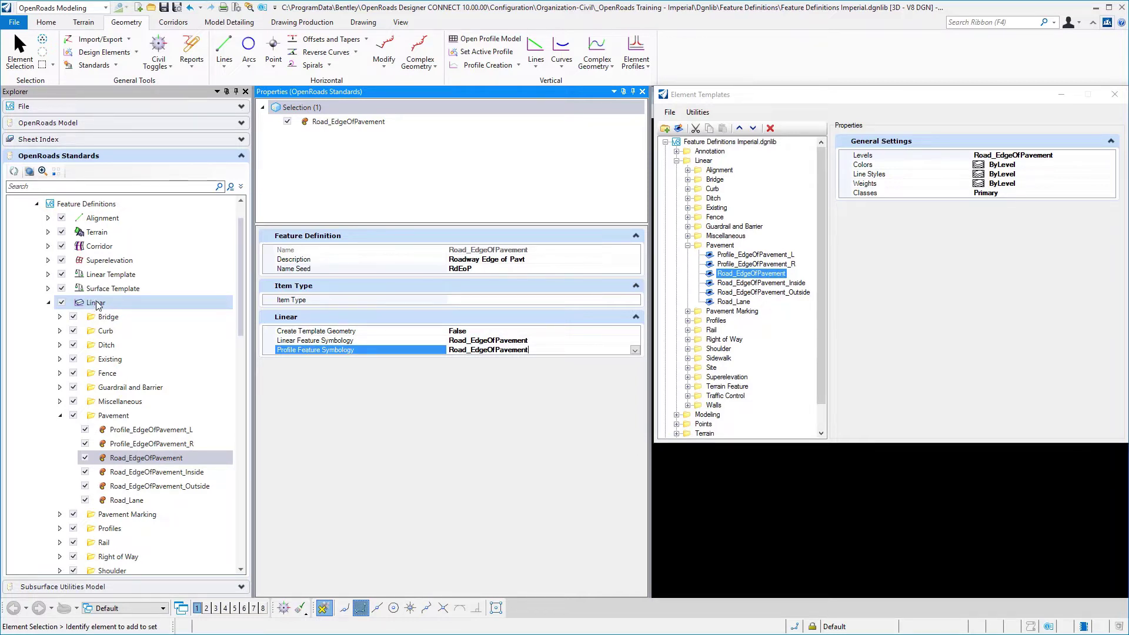
{"action": "left_click", "coordinate": [321, 342]}
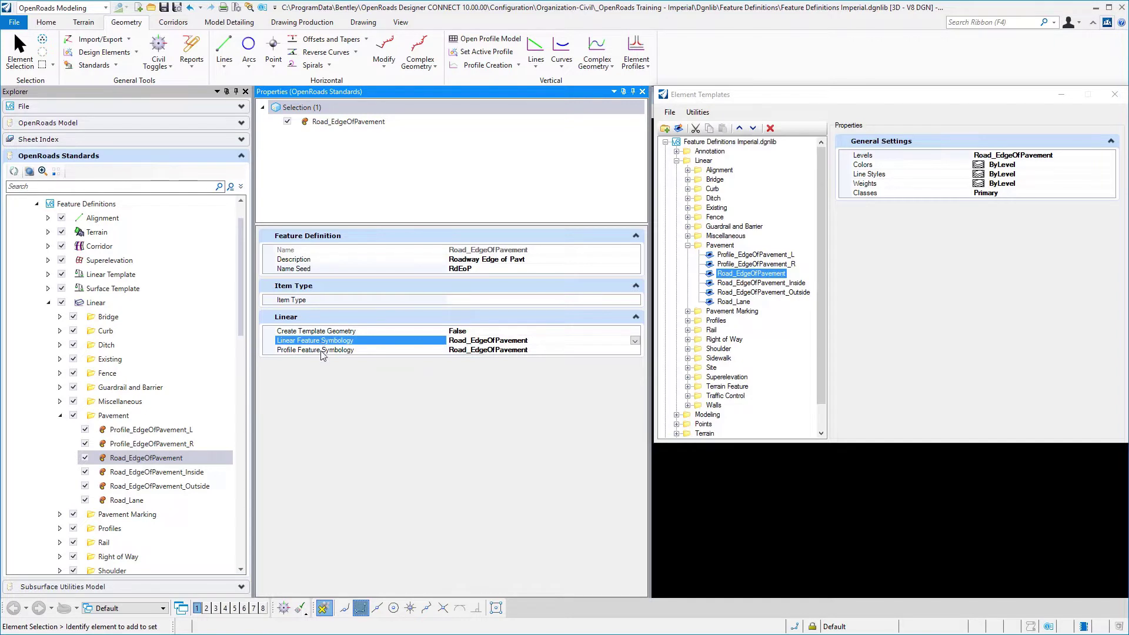
{"action": "left_click", "coordinate": [321, 351]}
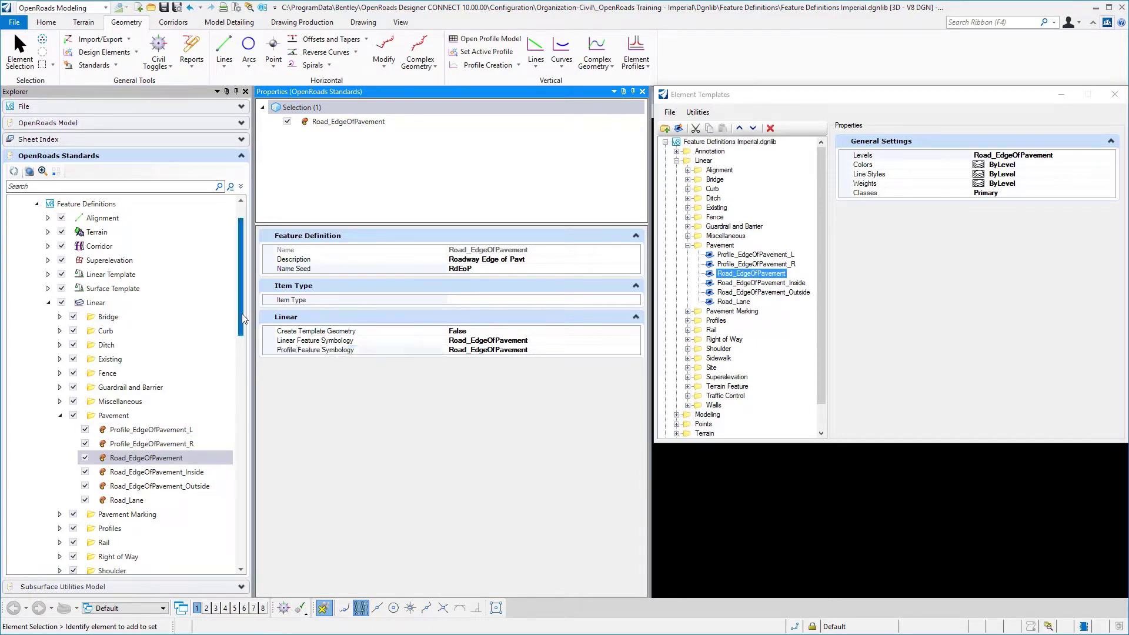
Select Linear > Road_EdgeOfPavement symbology and inspect its default template Linear\Pavement\Road_EdgeOfPavement
{"action": "left_click_drag", "start_coordinate": [242, 316], "coordinate": [255, 479]}
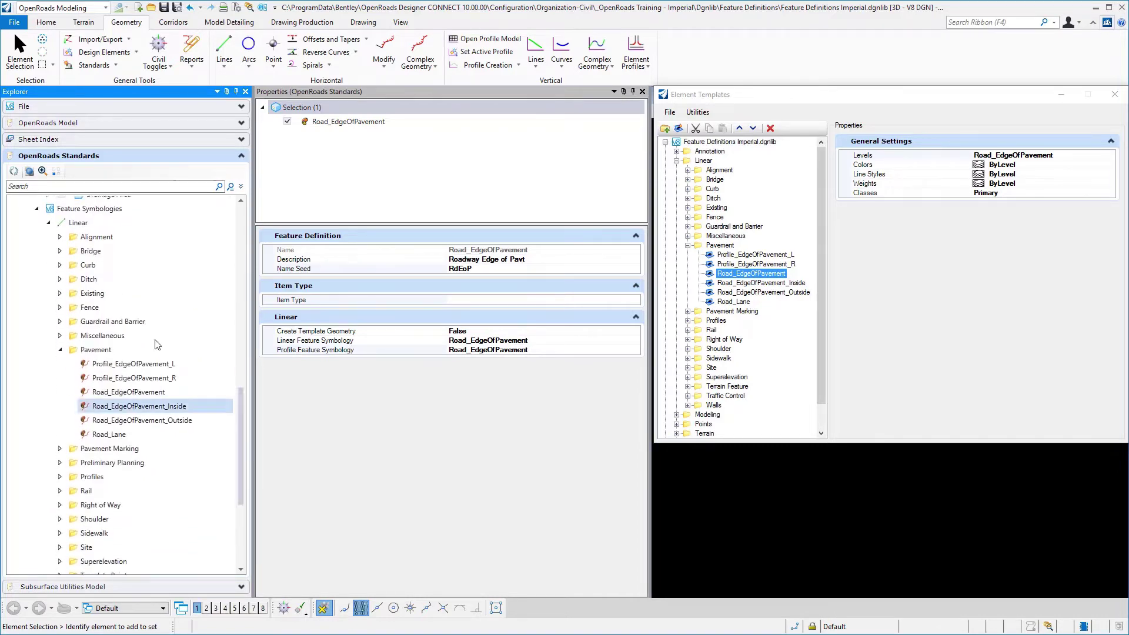
{"action": "left_click", "coordinate": [79, 223]}
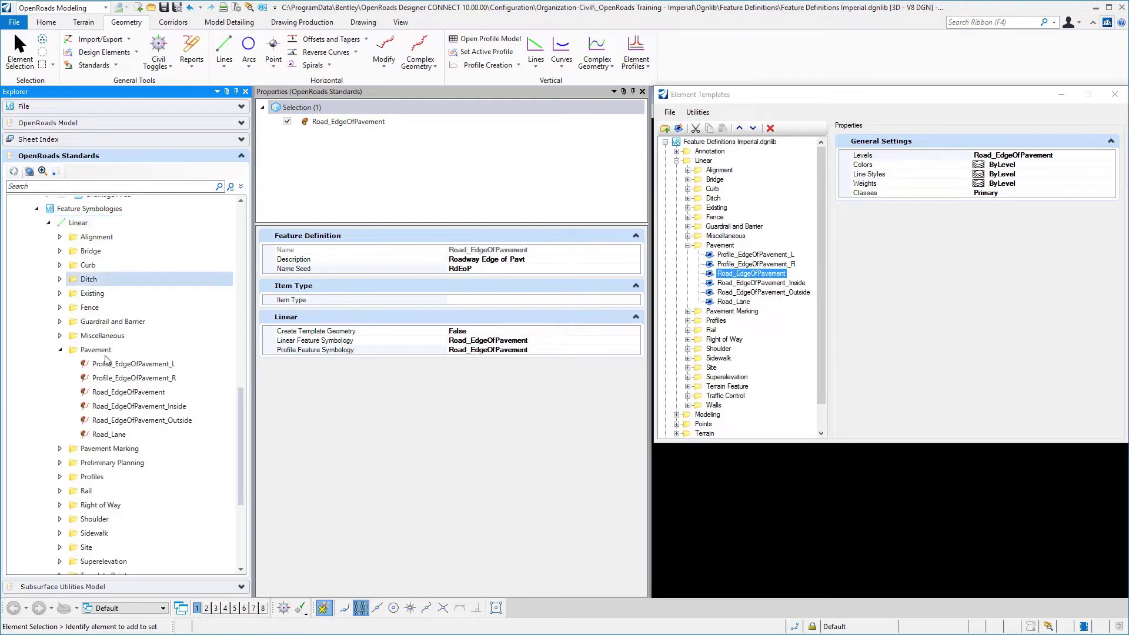
{"action": "left_click", "coordinate": [125, 394]}
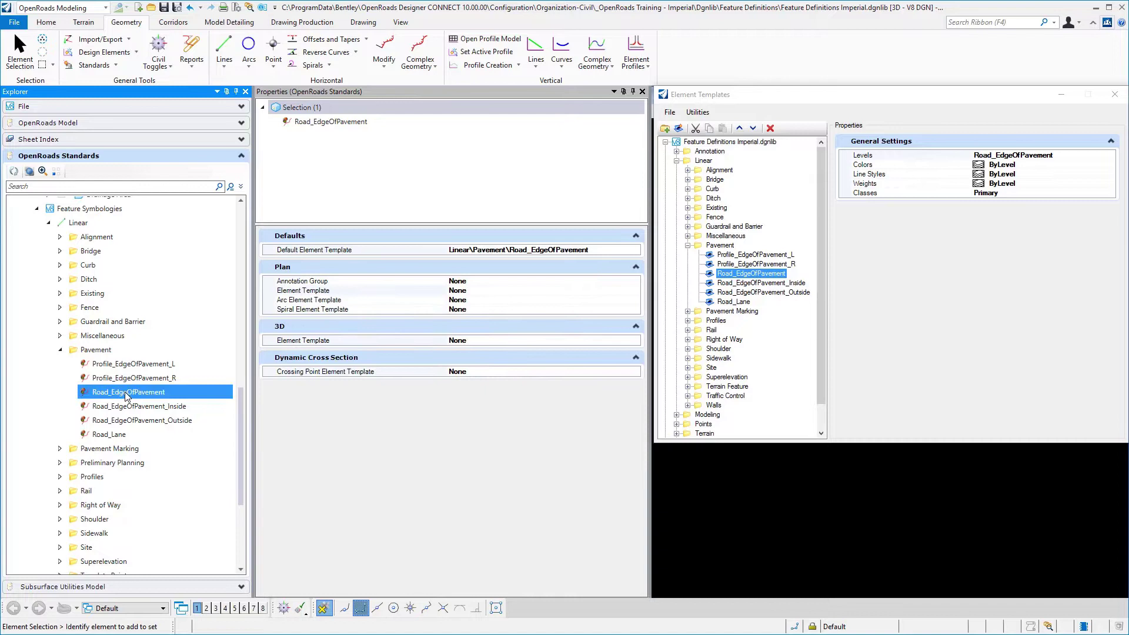
{"action": "left_click", "coordinate": [611, 252]}
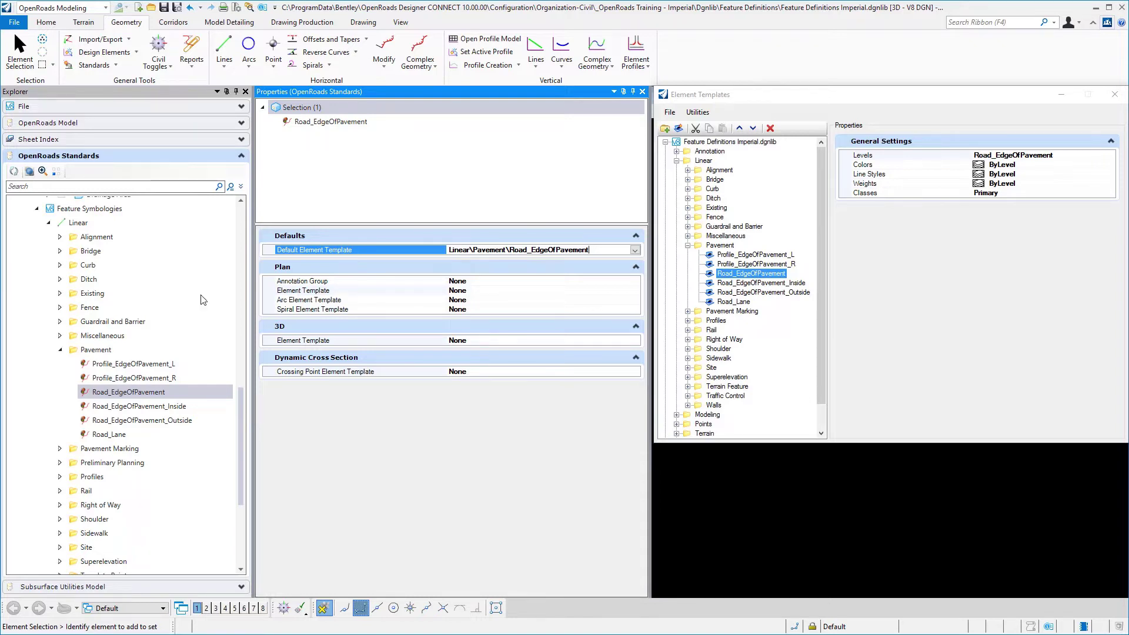
View Geom_Baseline under Alignment, then confirm Road_EdgeOfPavement's 3D and crossing point templates are None
{"action": "left_click", "coordinate": [63, 242]}
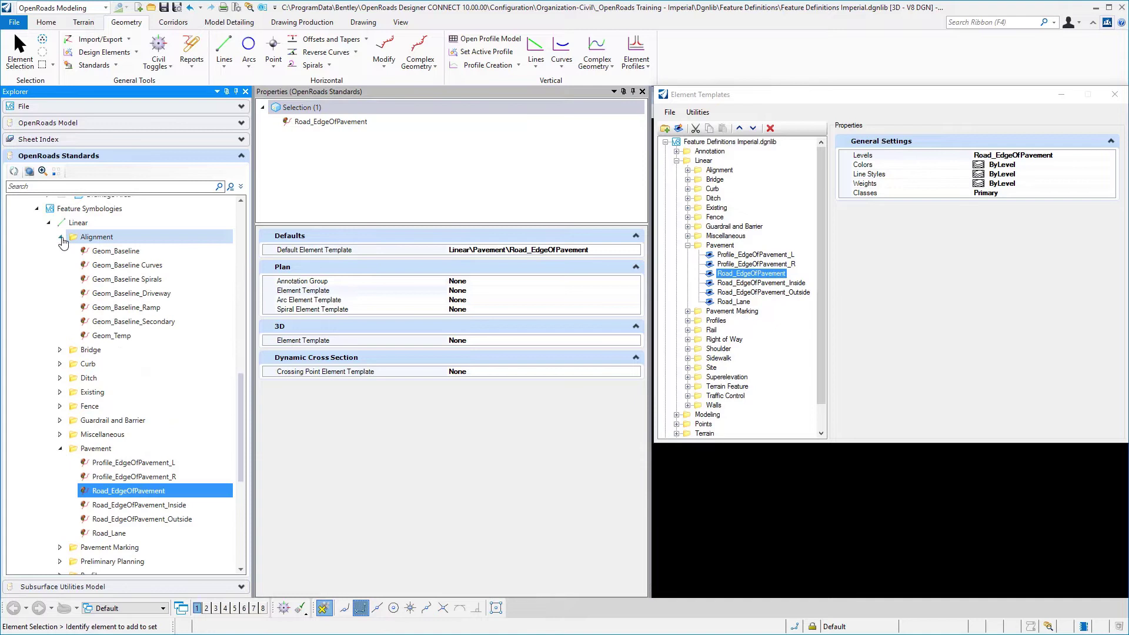
{"action": "left_click", "coordinate": [108, 253]}
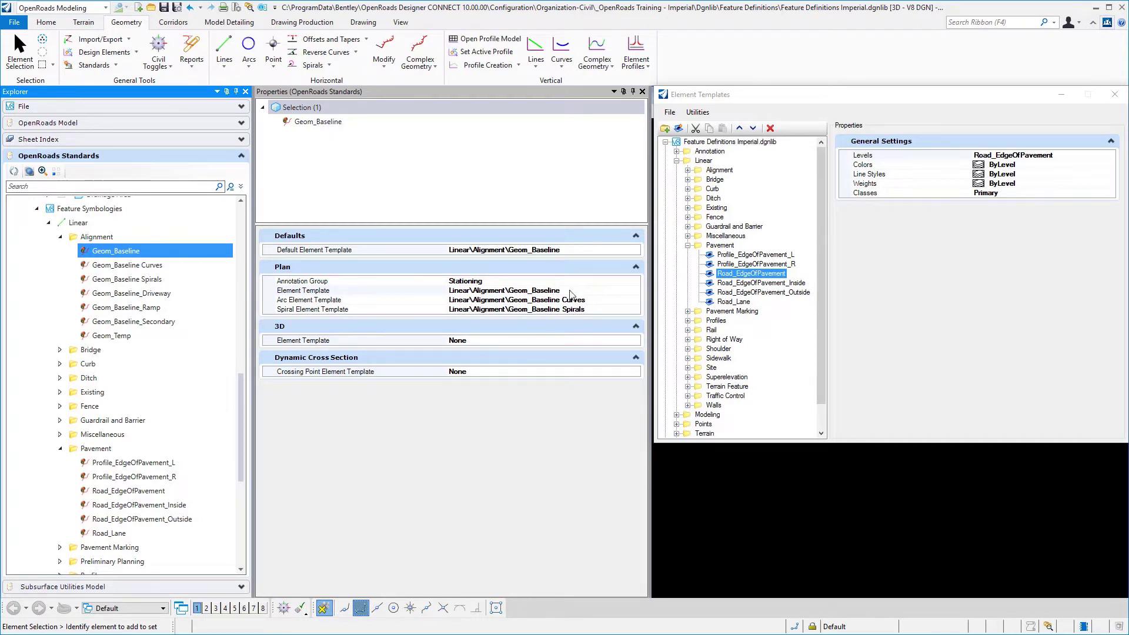
{"action": "left_click", "coordinate": [180, 492]}
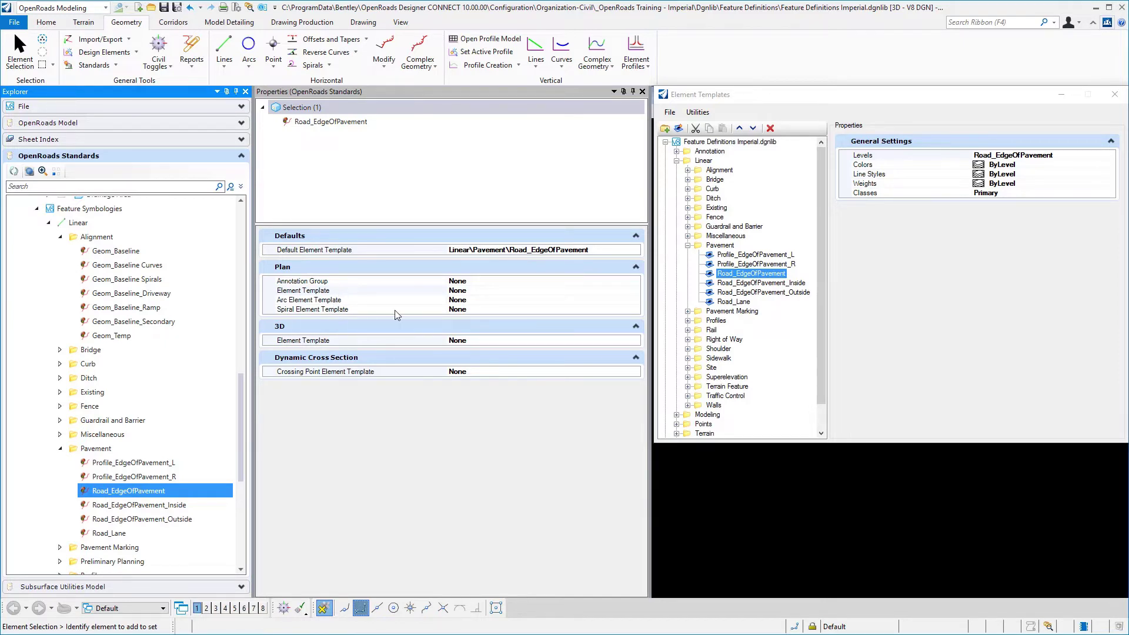
{"action": "left_click", "coordinate": [476, 341]}
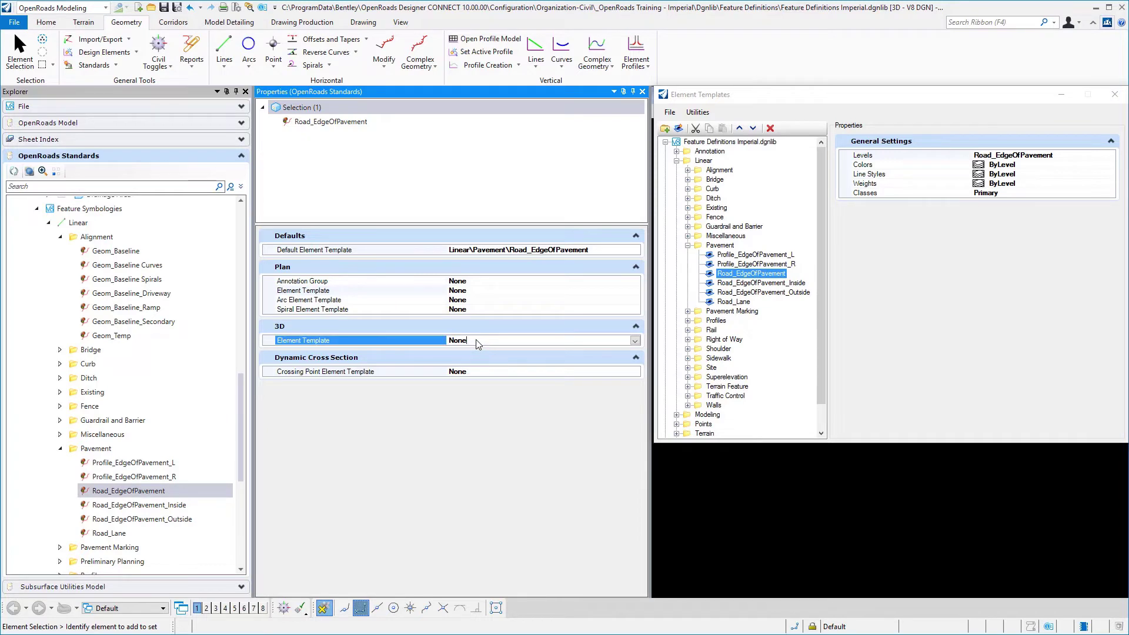
{"action": "left_click", "coordinate": [481, 373]}
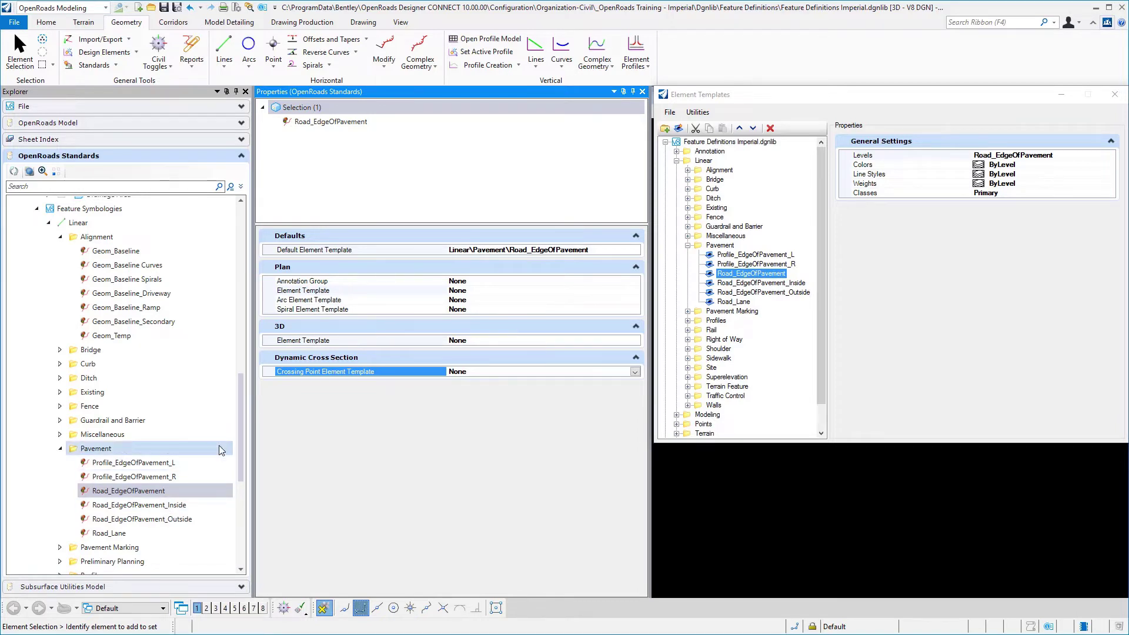
Expand Right of Way symbologies and select E_ROW
{"action": "scroll", "coordinate": [168, 490], "scroll_direction": "down", "scroll_amount": 3}
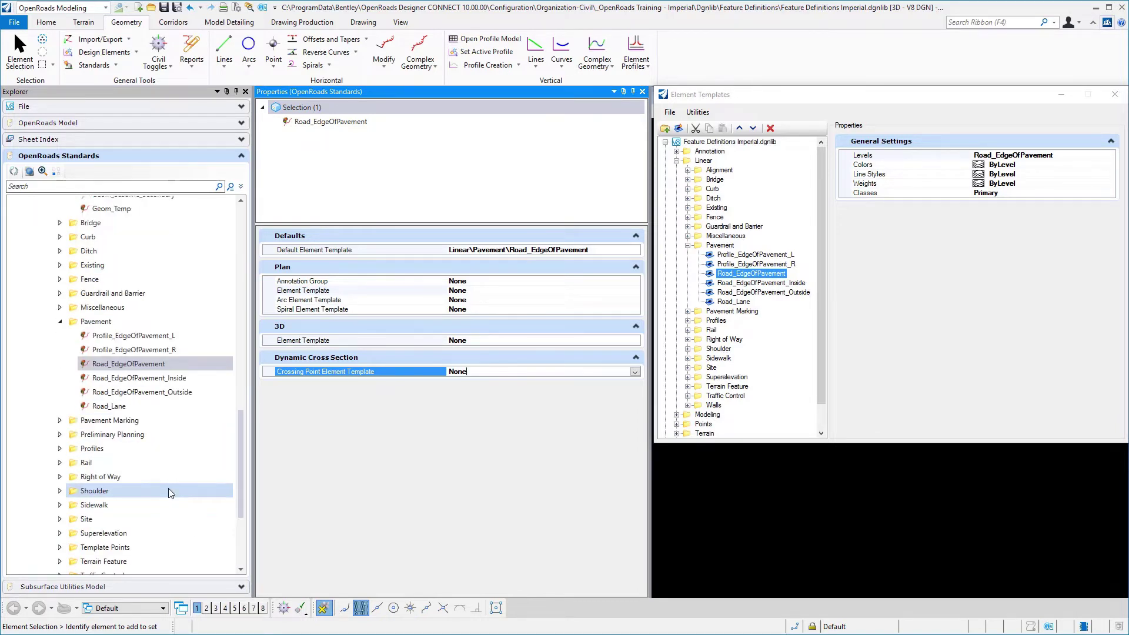
{"action": "left_click", "coordinate": [59, 477]}
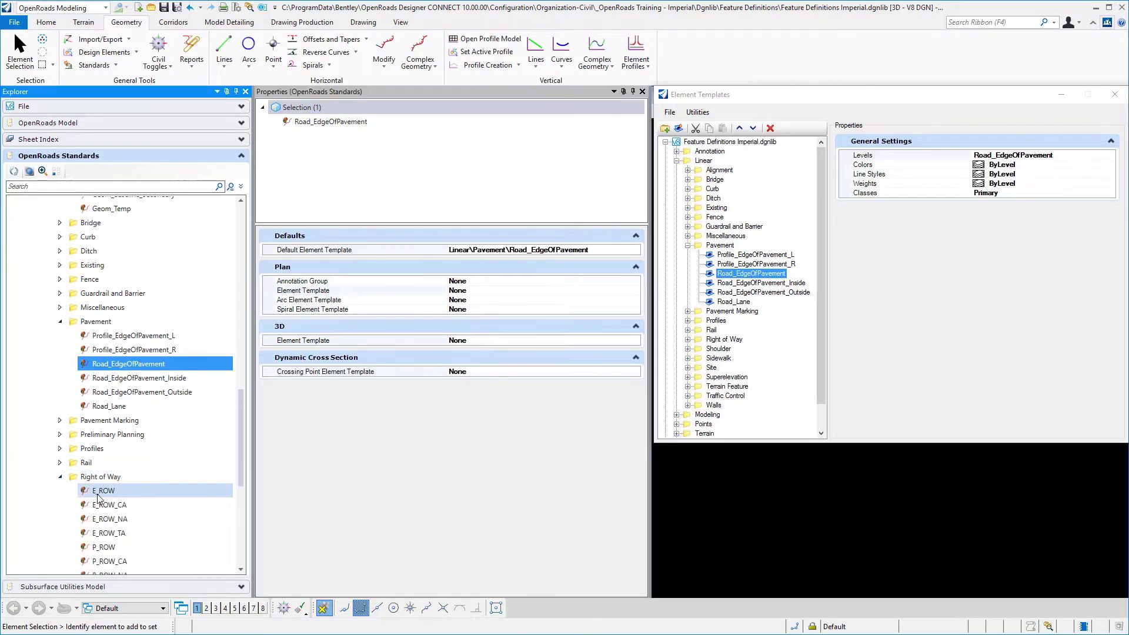
{"action": "left_click", "coordinate": [101, 492]}
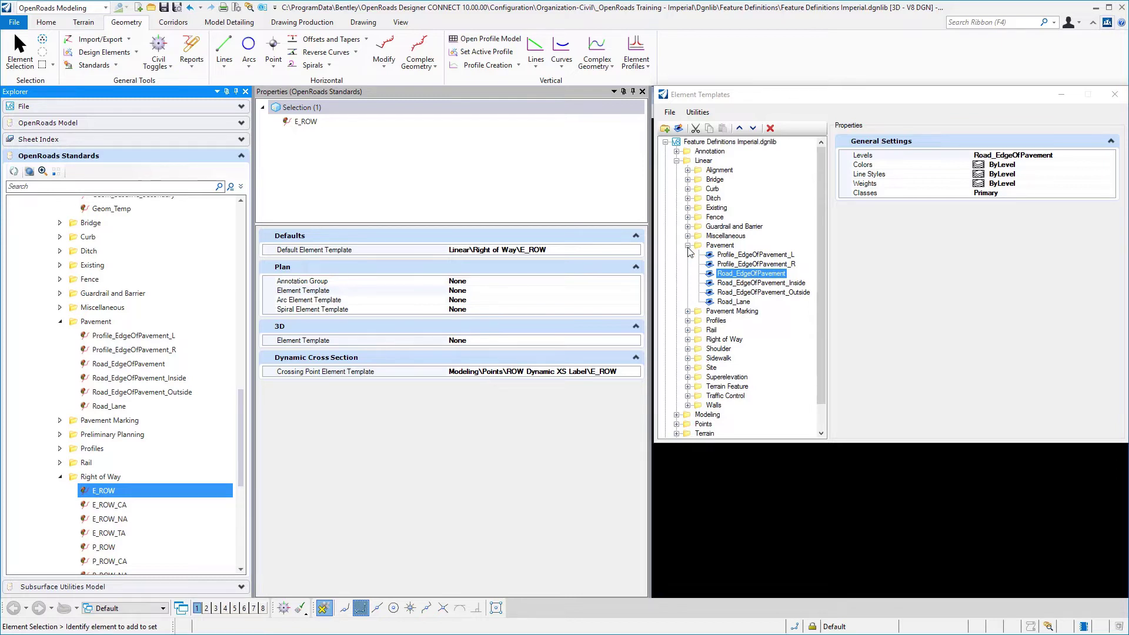
Show element template Modeling\Points\ROW Dynamic XS Label\E_ROW, using cell Ex_ROW at 40,40,40
{"action": "left_click", "coordinate": [677, 165]}
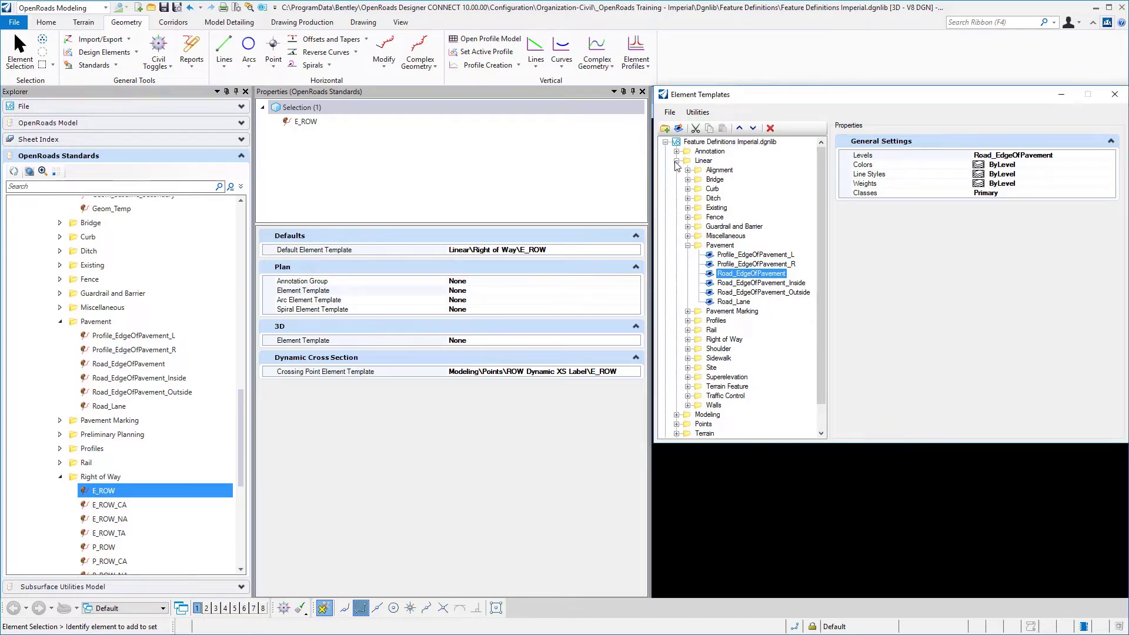
{"action": "left_click", "coordinate": [677, 161]}
{"action": "left_click", "coordinate": [676, 170]}
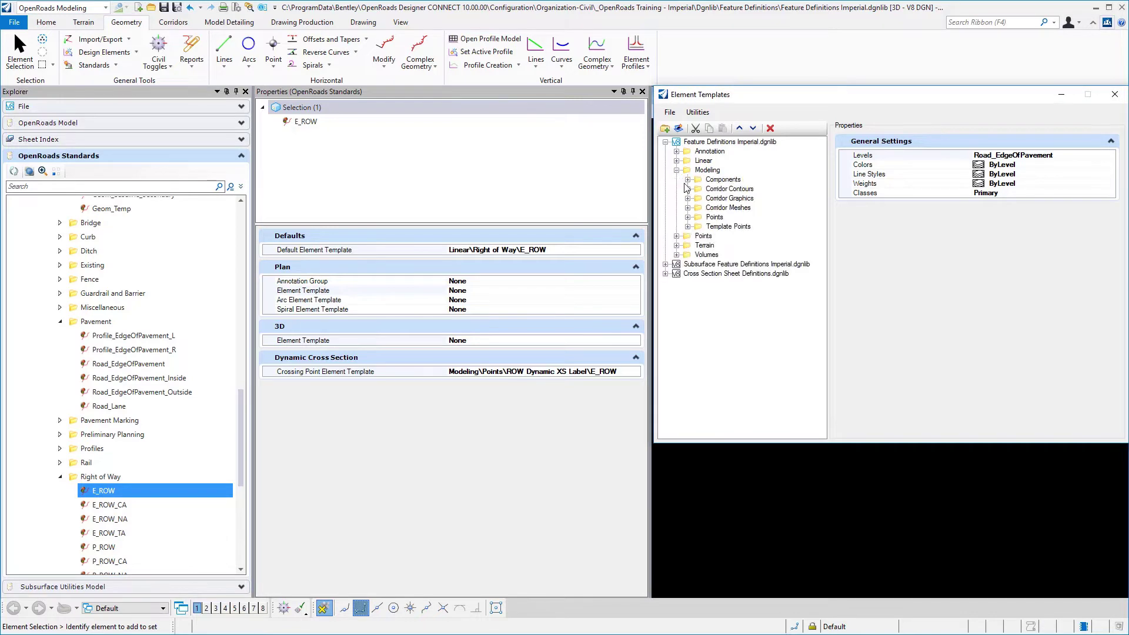
{"action": "left_click", "coordinate": [687, 217]}
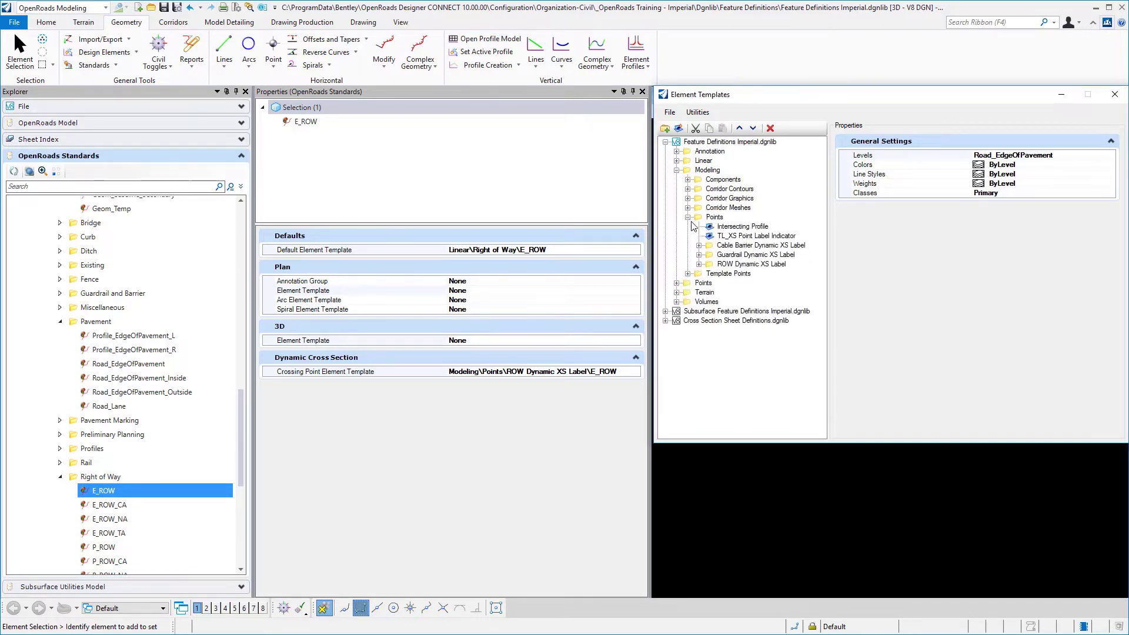
{"action": "left_click", "coordinate": [699, 264]}
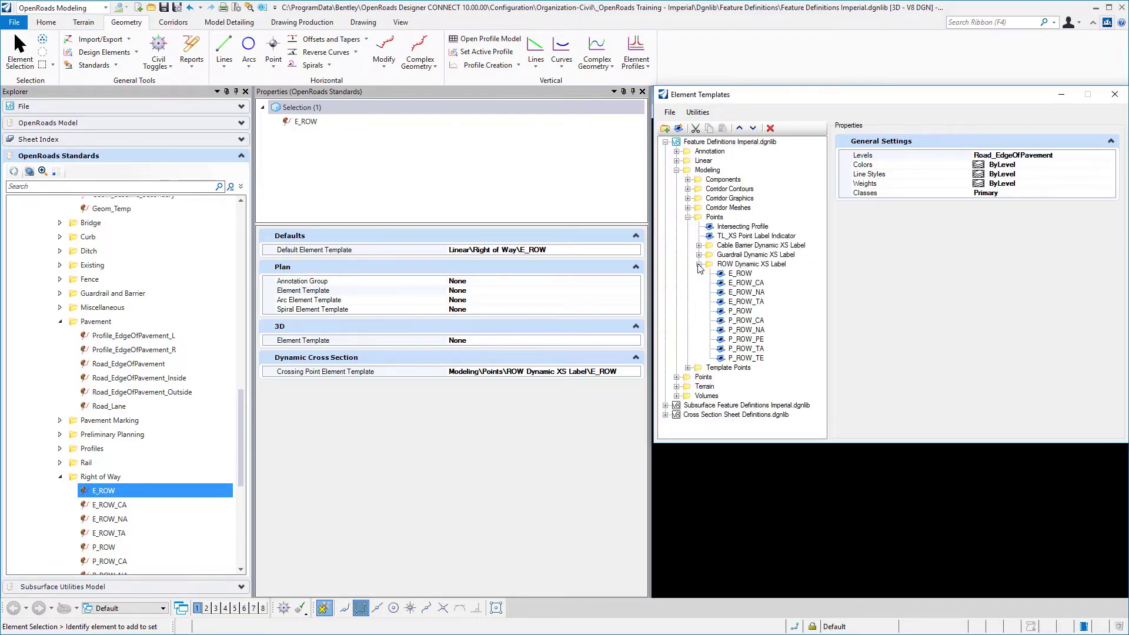
{"action": "left_click", "coordinate": [742, 274]}
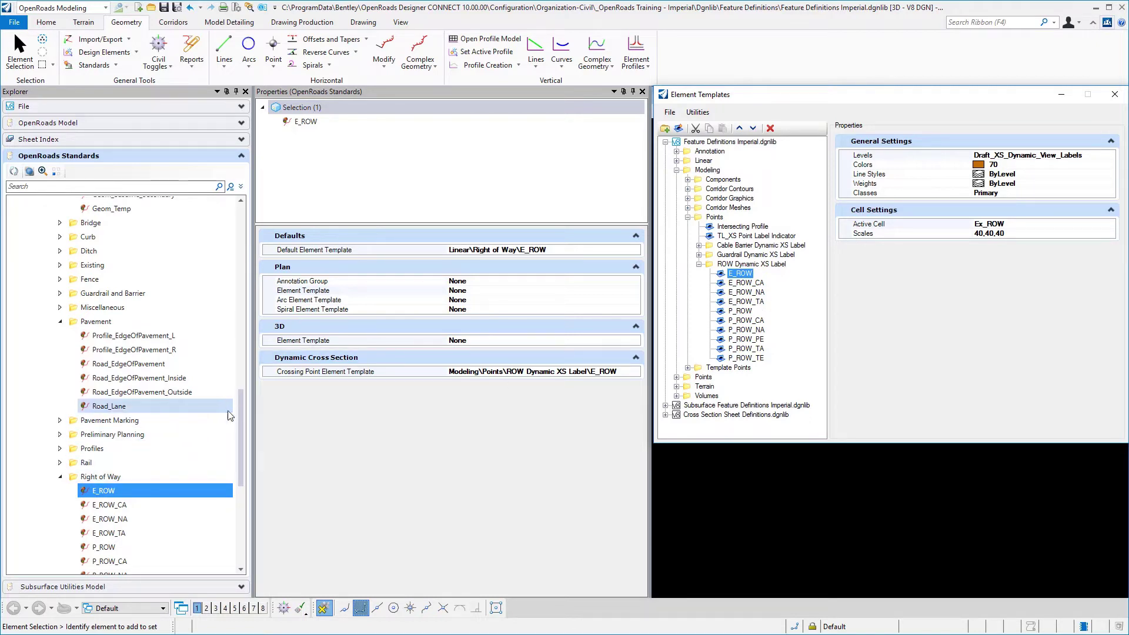
Reselect Road_EdgeOfPavement under Pavement and collapse the Alignment symbologies folder
{"action": "left_click_drag", "start_coordinate": [241, 408], "coordinate": [257, 368]}
{"action": "scroll", "coordinate": [146, 520], "scroll_direction": "up", "scroll_amount": 2}
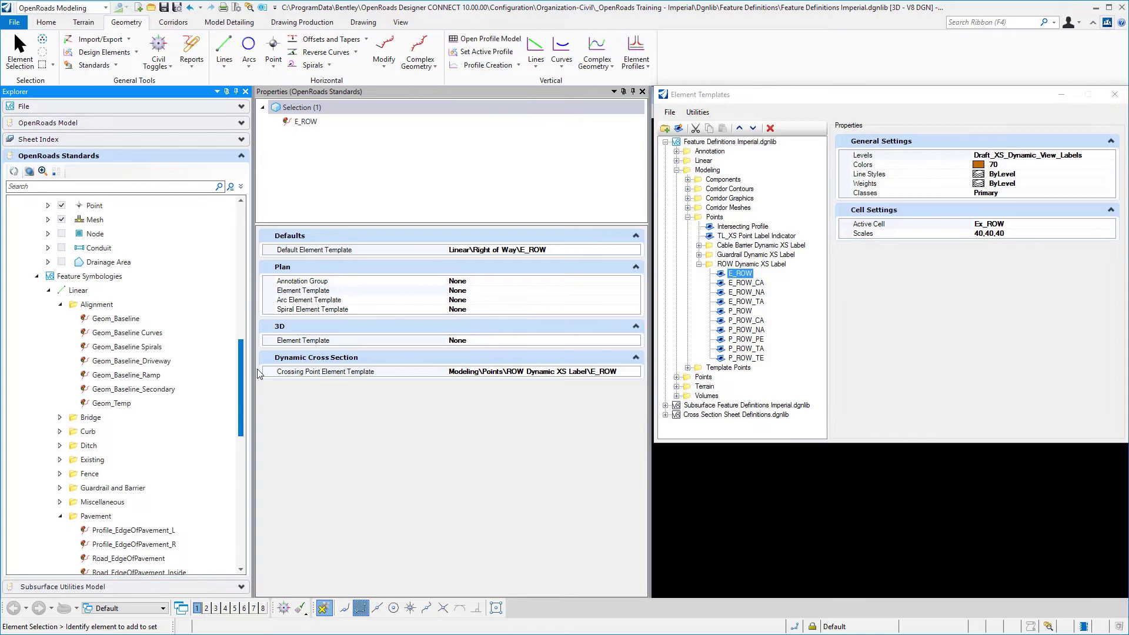
{"action": "left_click", "coordinate": [147, 510]}
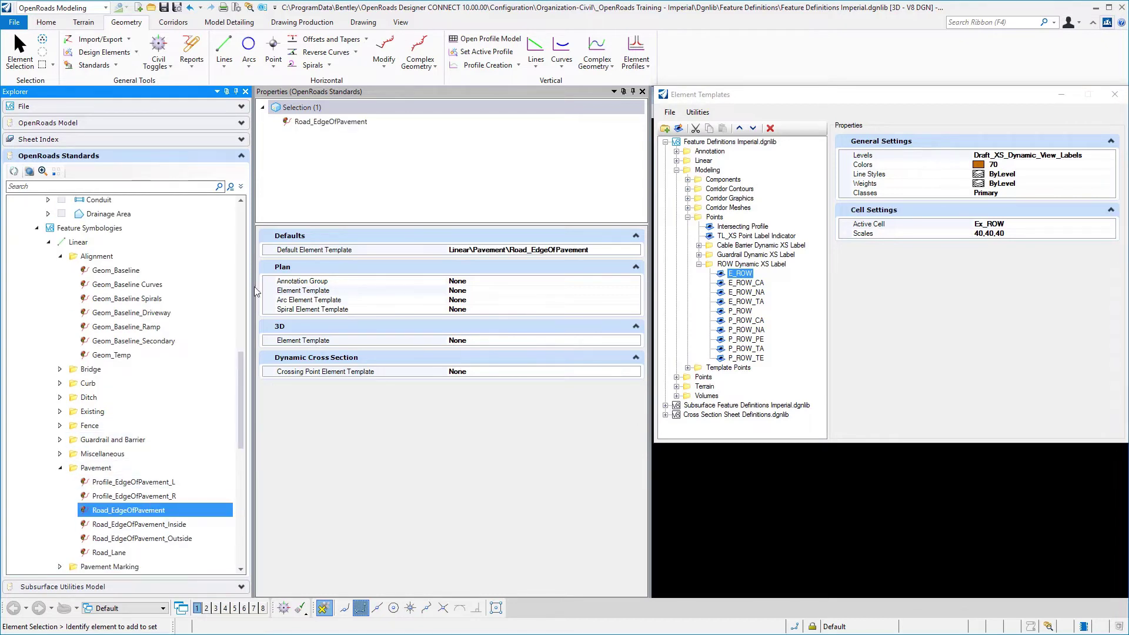
{"action": "left_click", "coordinate": [60, 256]}
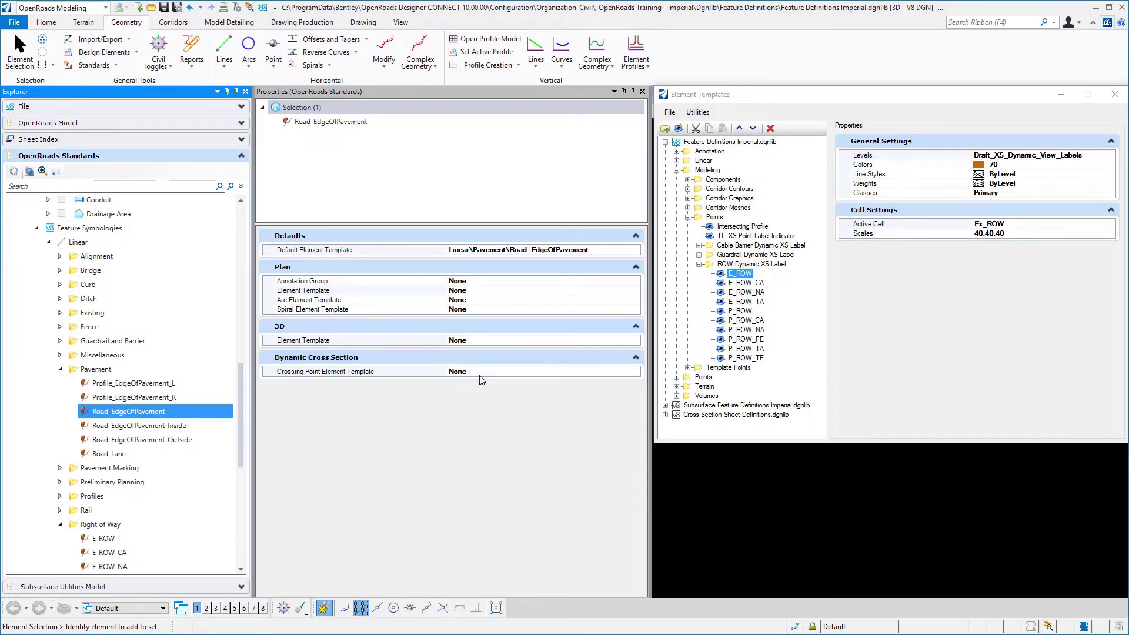
Collapse Linear, open Profile > Pavement, and select the Road_EdgeOfPavement profile symbology
{"action": "left_click", "coordinate": [47, 243]}
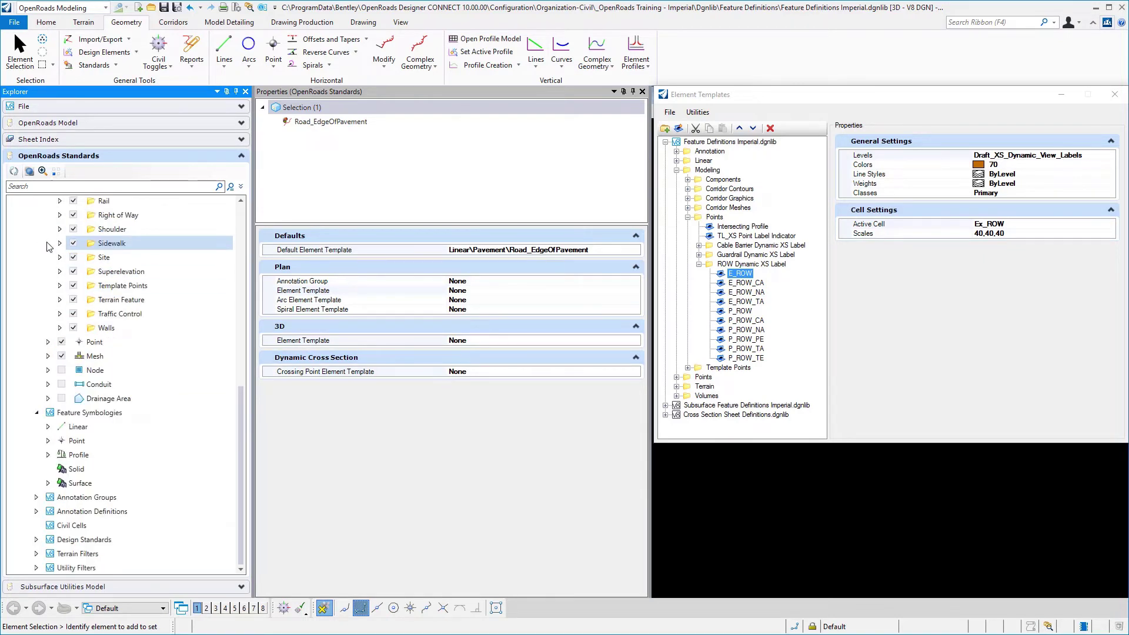
{"action": "left_click", "coordinate": [47, 455]}
{"action": "scroll", "coordinate": [56, 406], "scroll_direction": "down", "scroll_amount": 6}
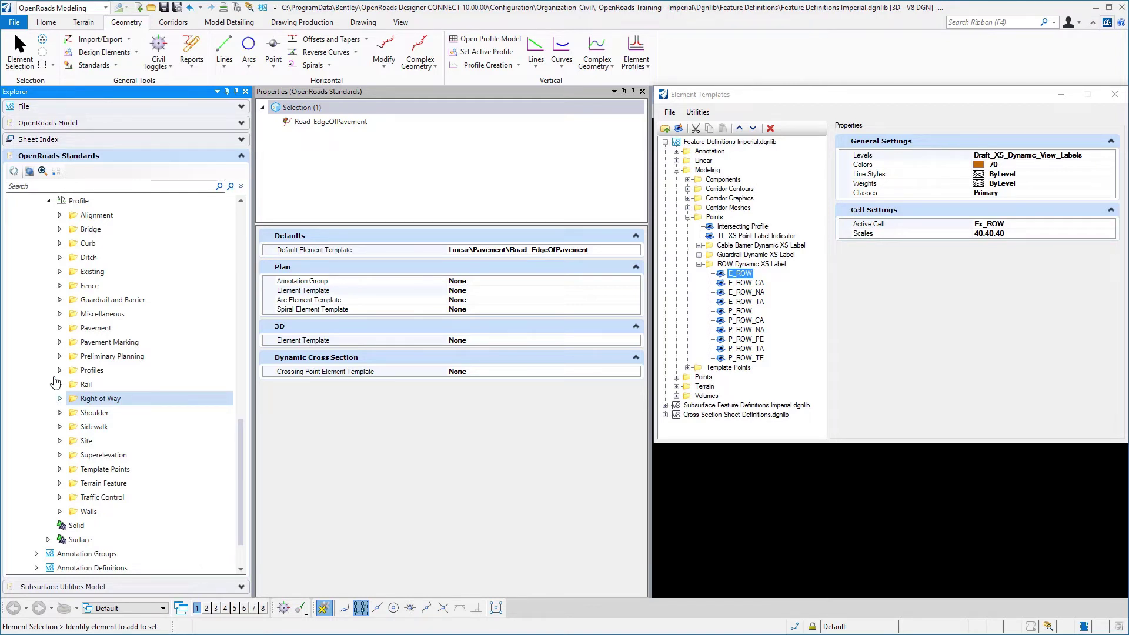
{"action": "left_click", "coordinate": [59, 328]}
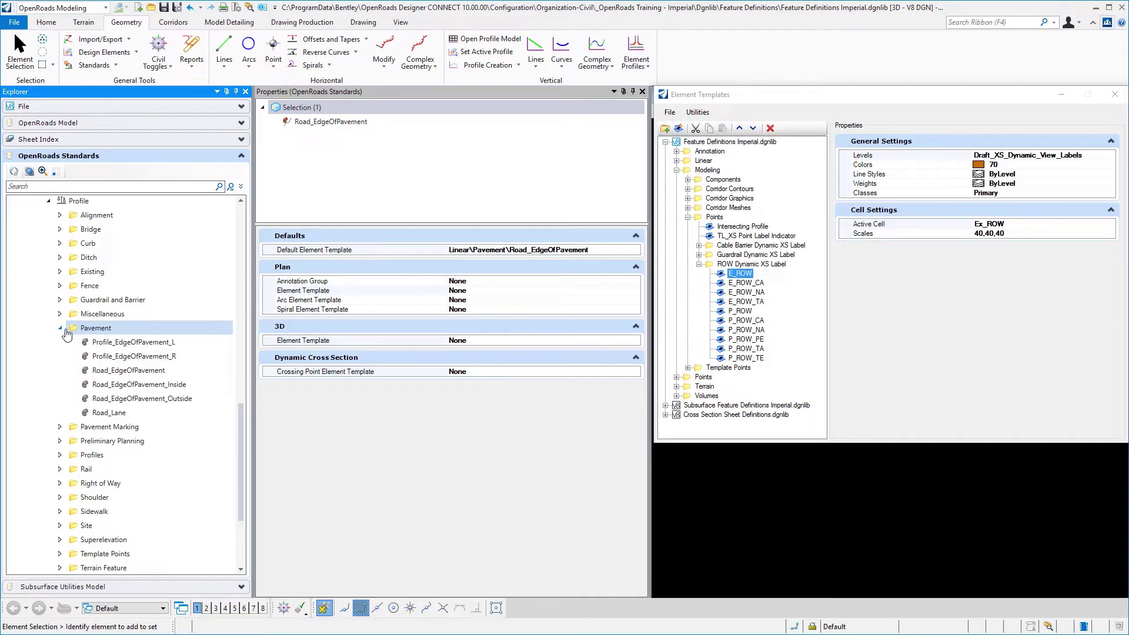
{"action": "left_click", "coordinate": [102, 372]}
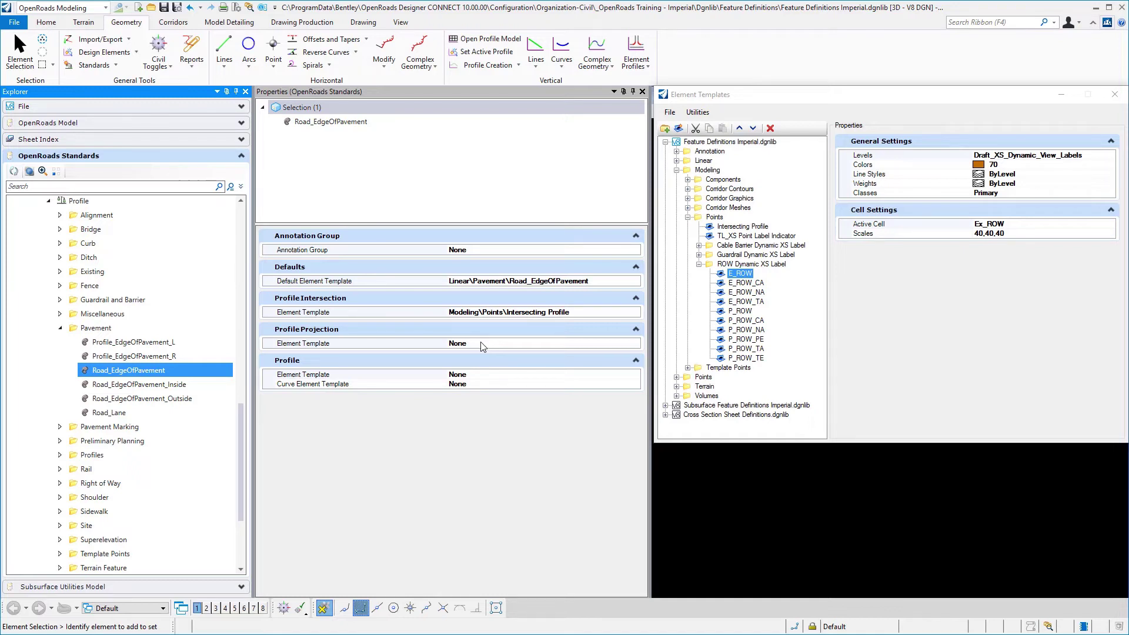
{"action": "left_click", "coordinate": [589, 311]}
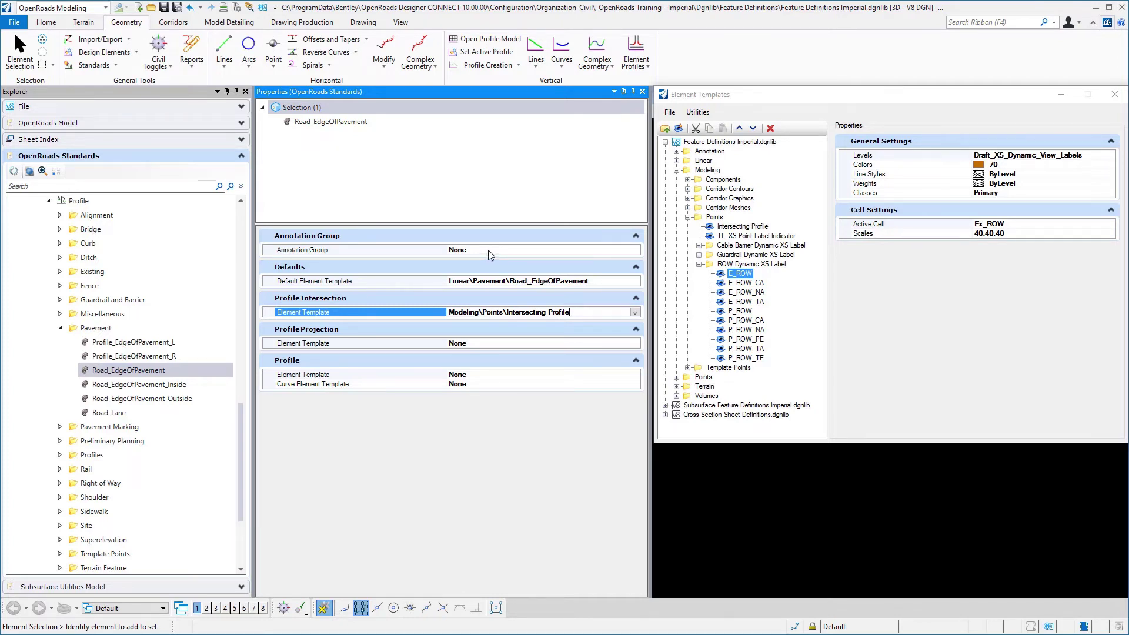
{"action": "left_click", "coordinate": [598, 280]}
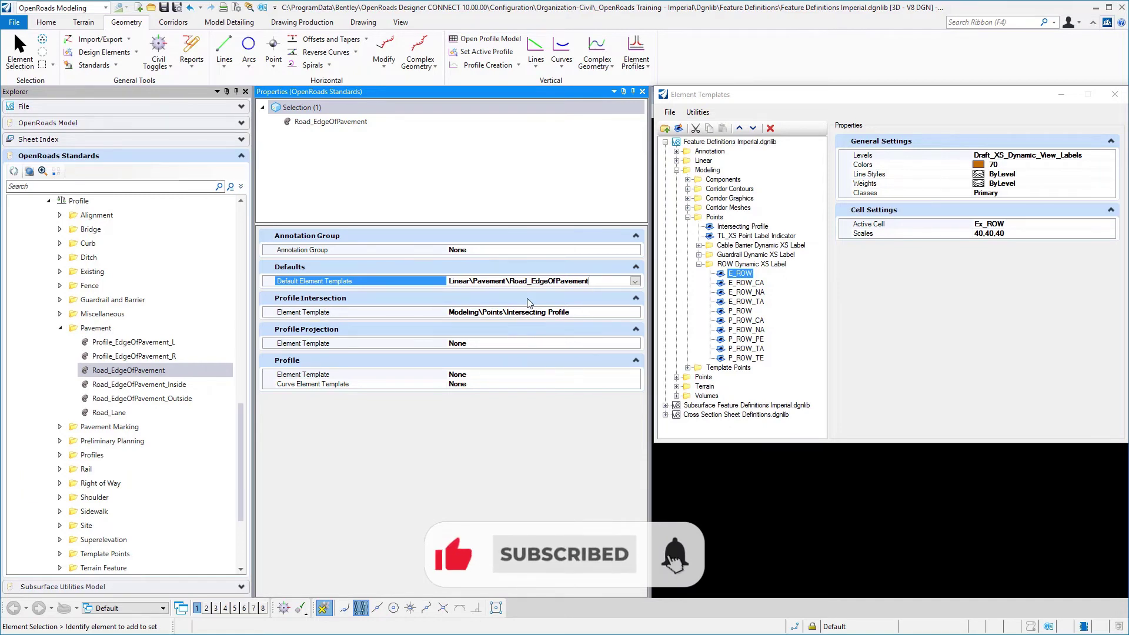
{"action": "left_click", "coordinate": [590, 316]}
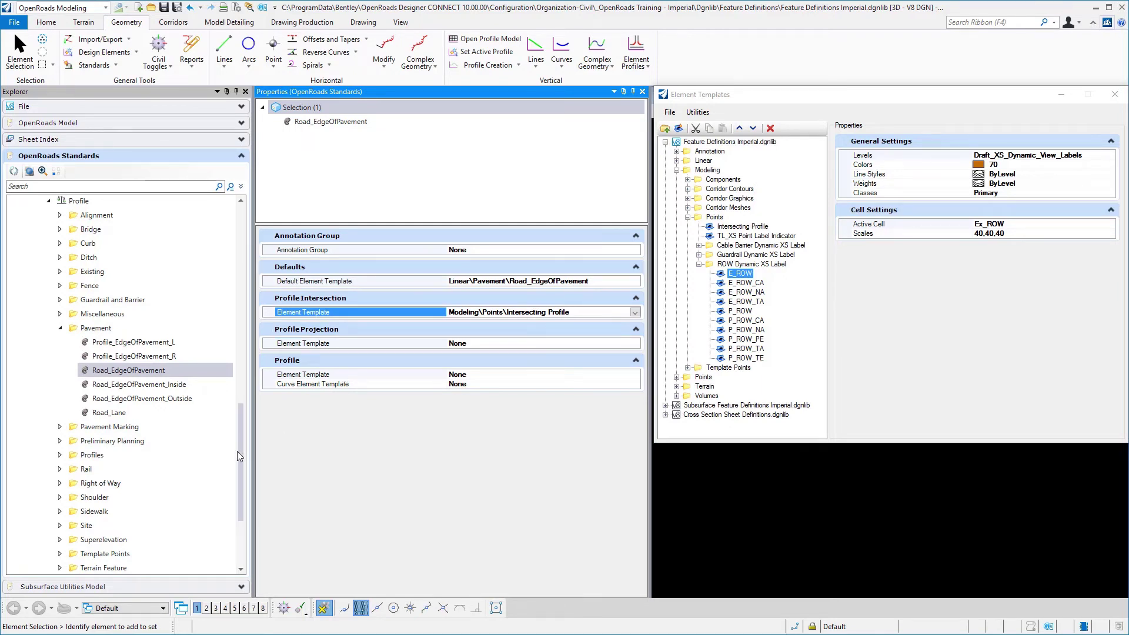
Collapse Profile symbologies and reselect the Road_EdgeOfPavement feature definition under Linear > Pavement
{"action": "left_click_drag", "start_coordinate": [241, 452], "coordinate": [240, 427]}
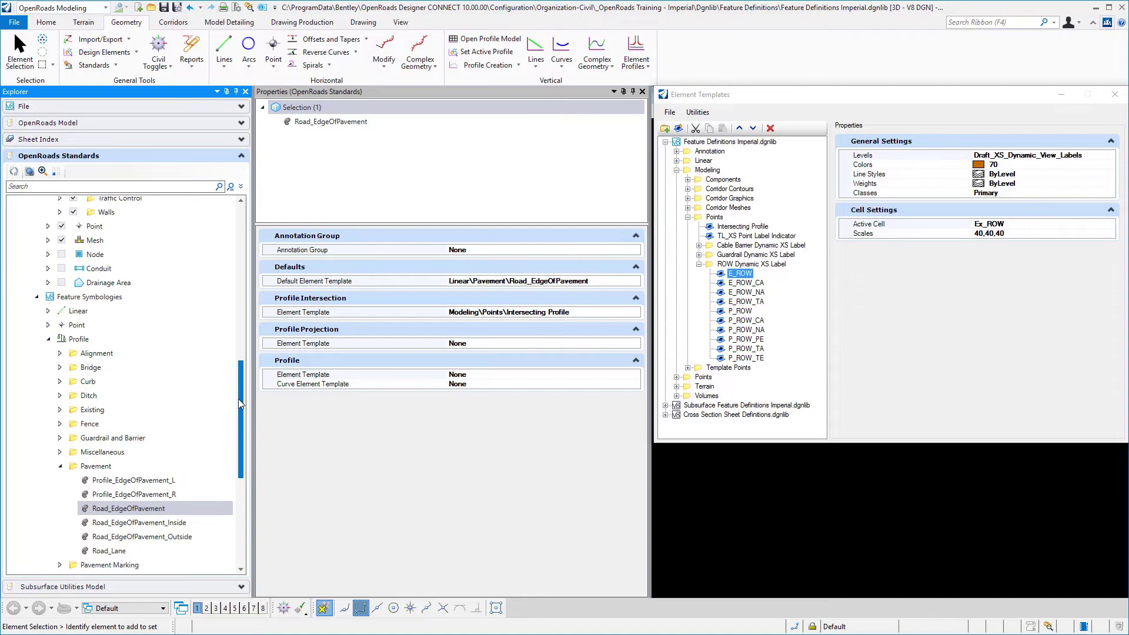
{"action": "left_click", "coordinate": [46, 341]}
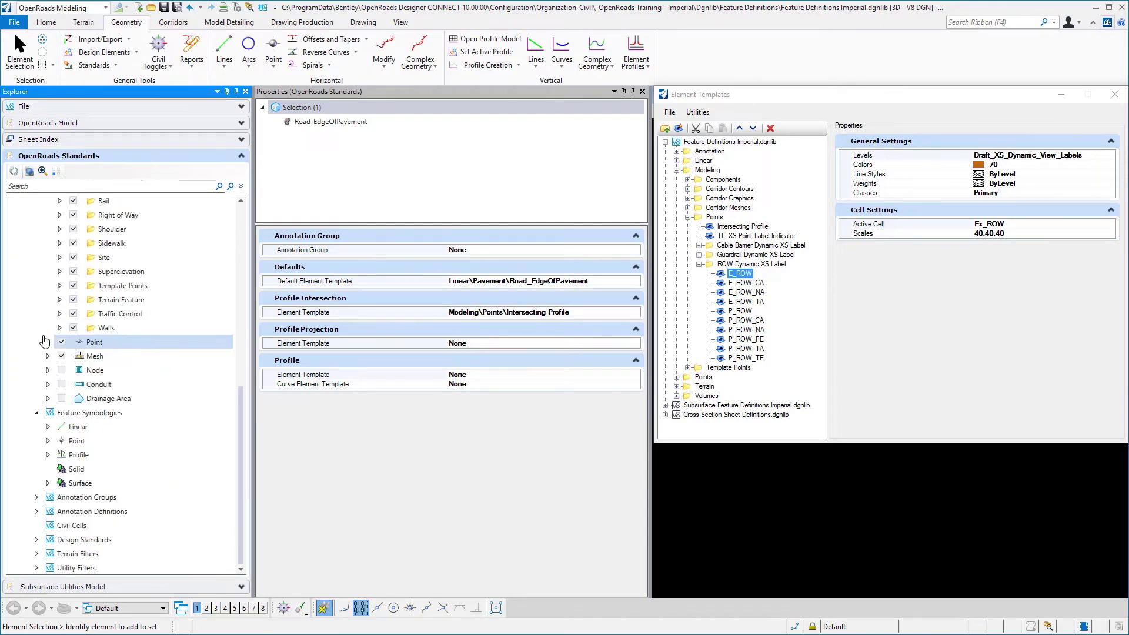
{"action": "left_click_drag", "start_coordinate": [244, 403], "coordinate": [230, 329]}
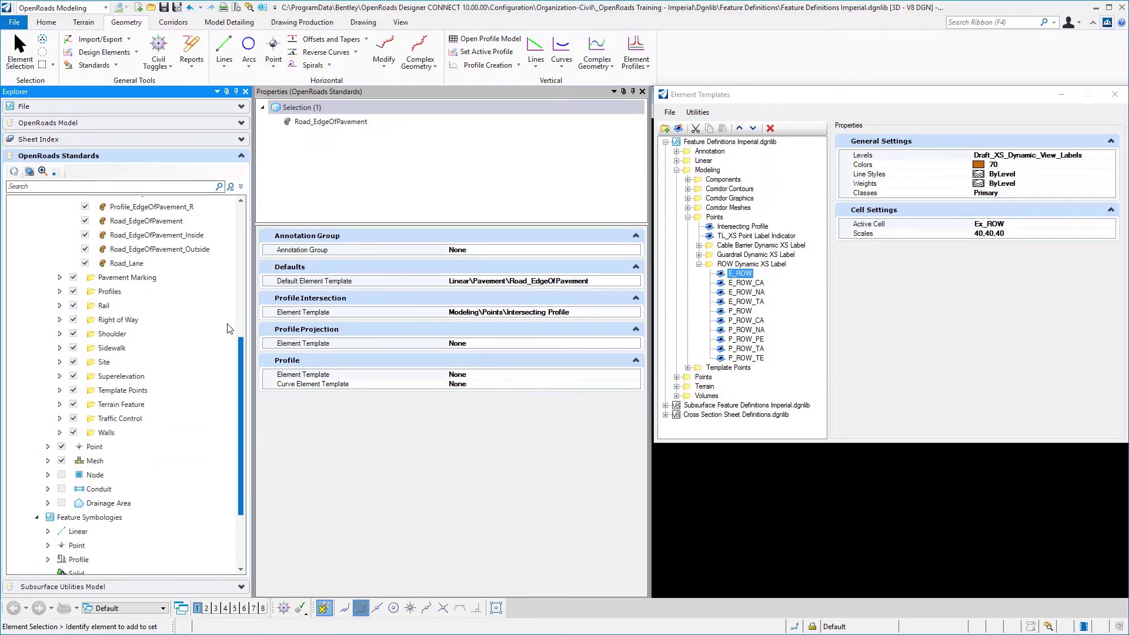
{"action": "scroll", "coordinate": [229, 329], "scroll_direction": "up", "scroll_amount": 3}
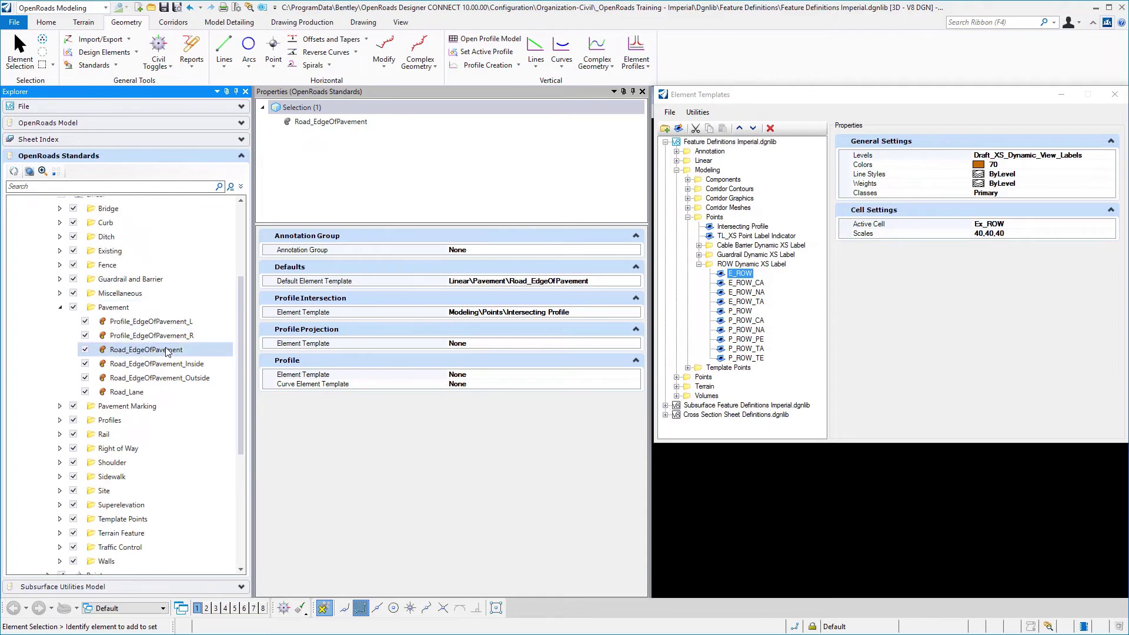
{"action": "left_click", "coordinate": [166, 350]}
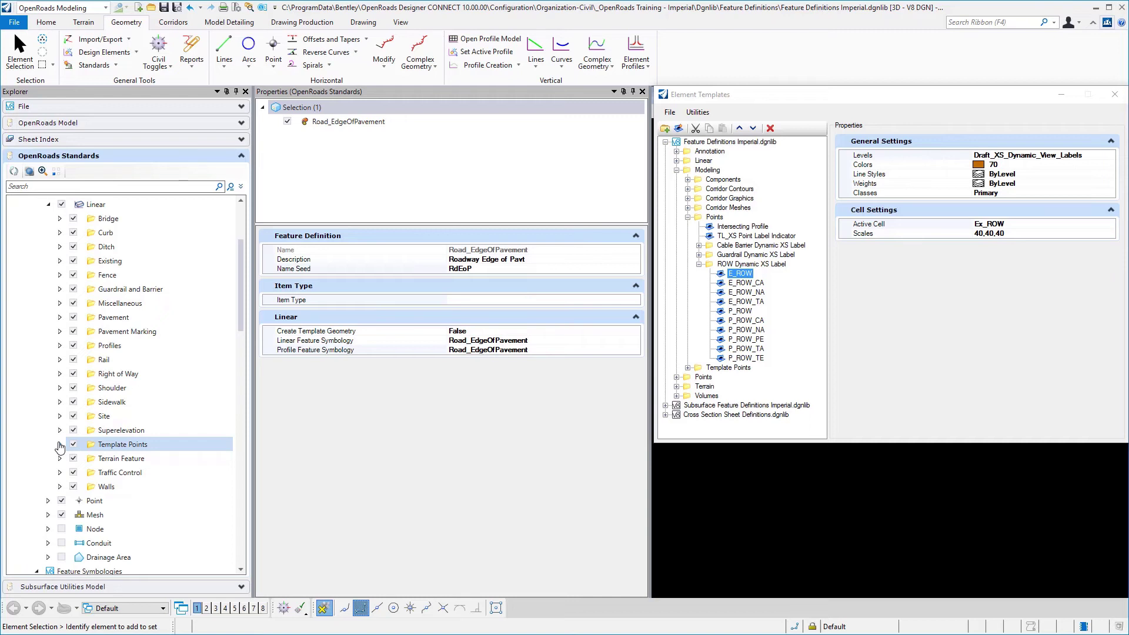
Expand Template Points > Pavement to list TL_Base Ext, TL_Centerline, TL_Edge of Pavt and TL_Edge of Shld
{"action": "left_click", "coordinate": [59, 445]}
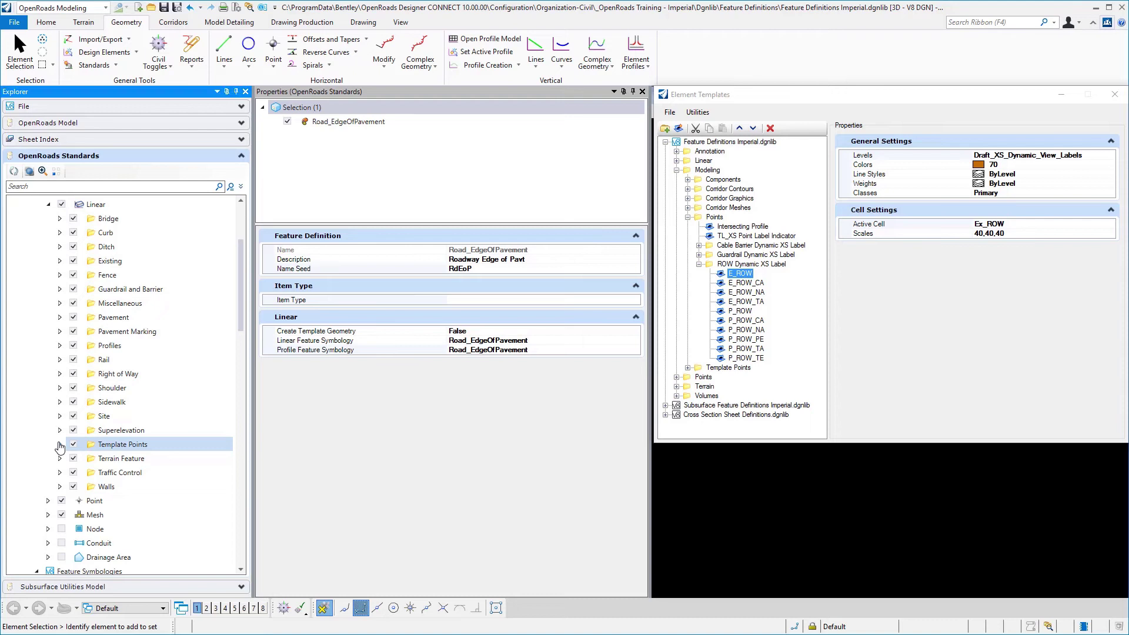
{"action": "left_click", "coordinate": [60, 445]}
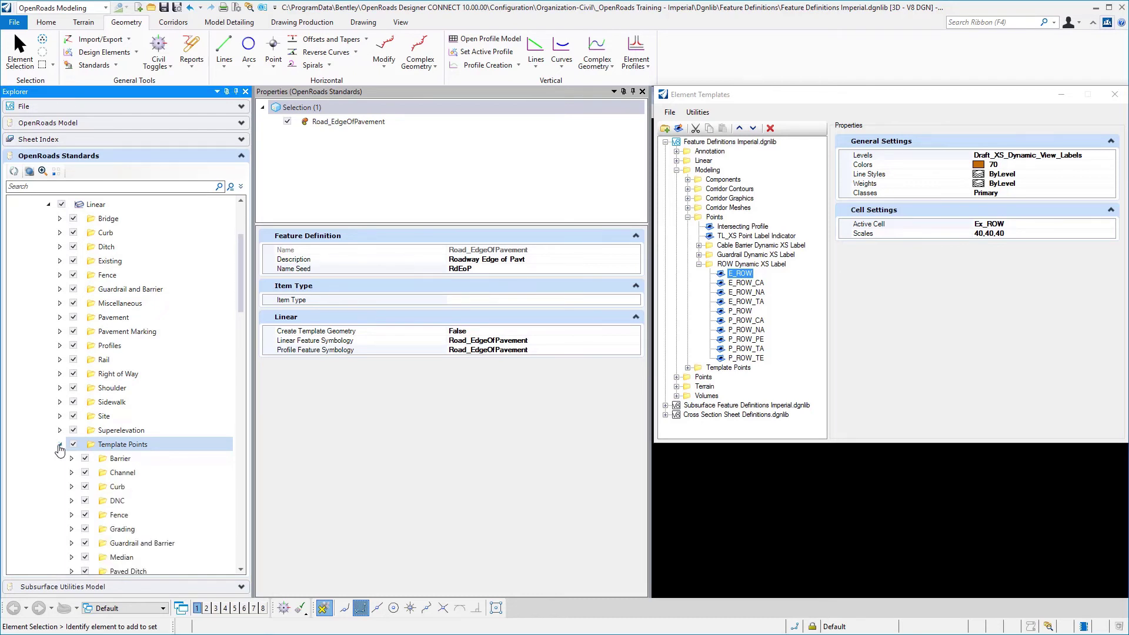
{"action": "scroll", "coordinate": [109, 341], "scroll_direction": "down", "scroll_amount": 2}
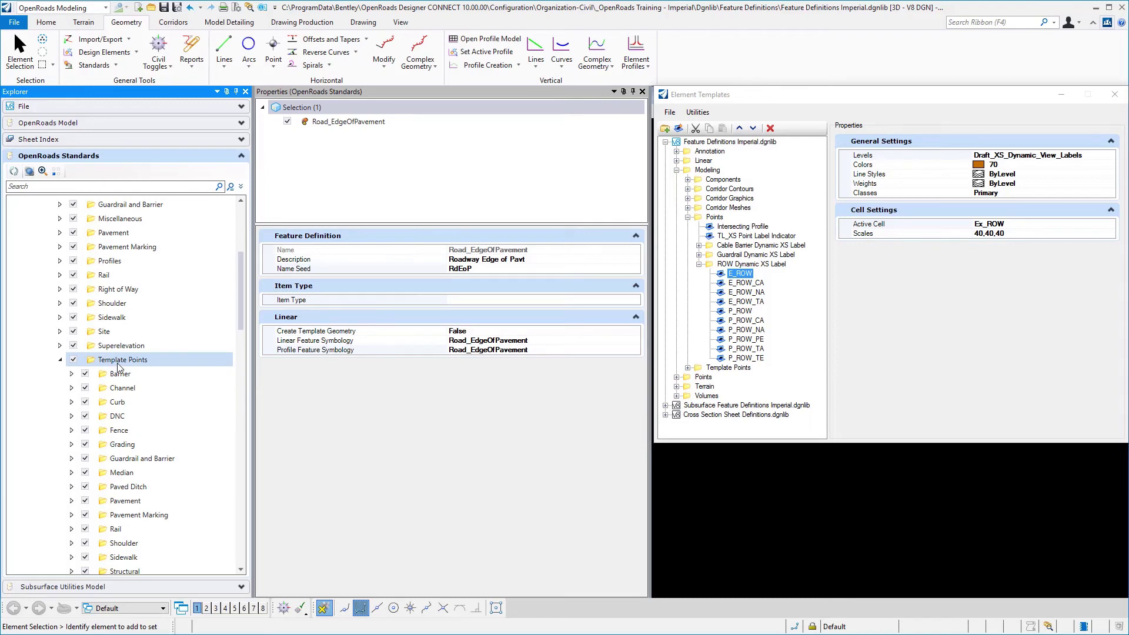
{"action": "scroll", "coordinate": [118, 363], "scroll_direction": "down", "scroll_amount": 2}
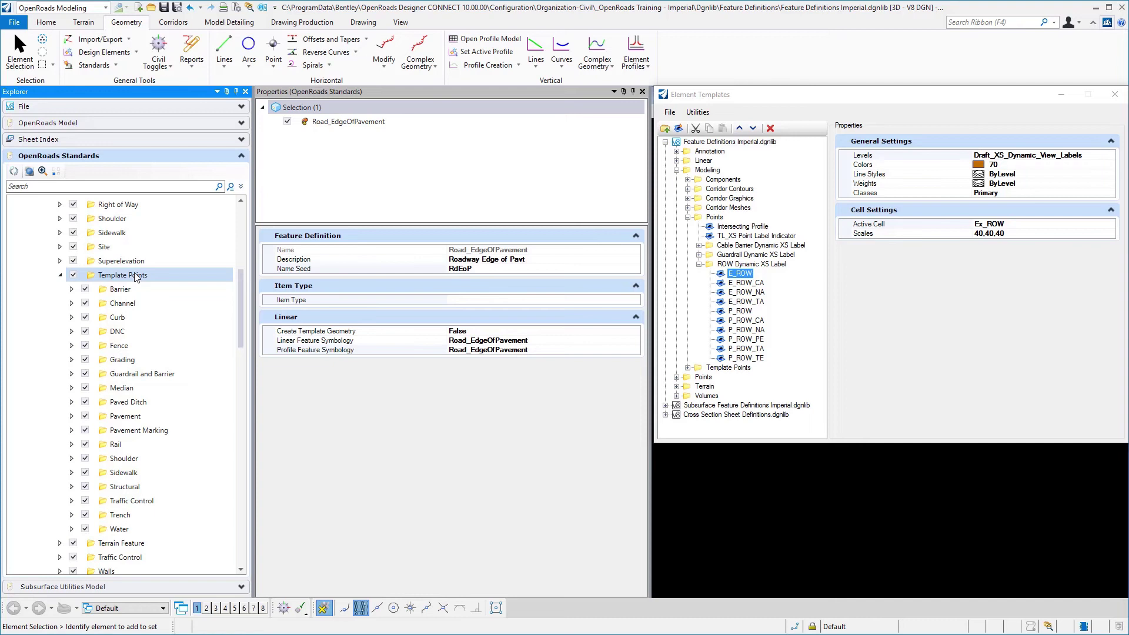
{"action": "left_click", "coordinate": [71, 417]}
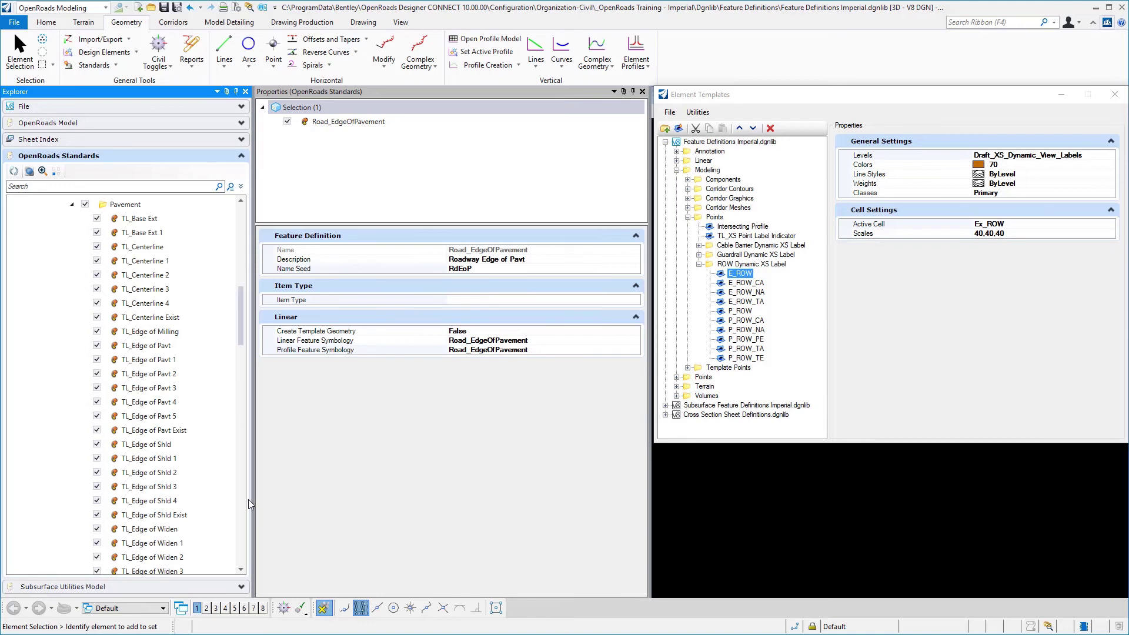
Select TL_Edge of Pavt to show Create Template Geometry True and TL_Edge of Pavt symbologies
{"action": "left_click", "coordinate": [169, 347]}
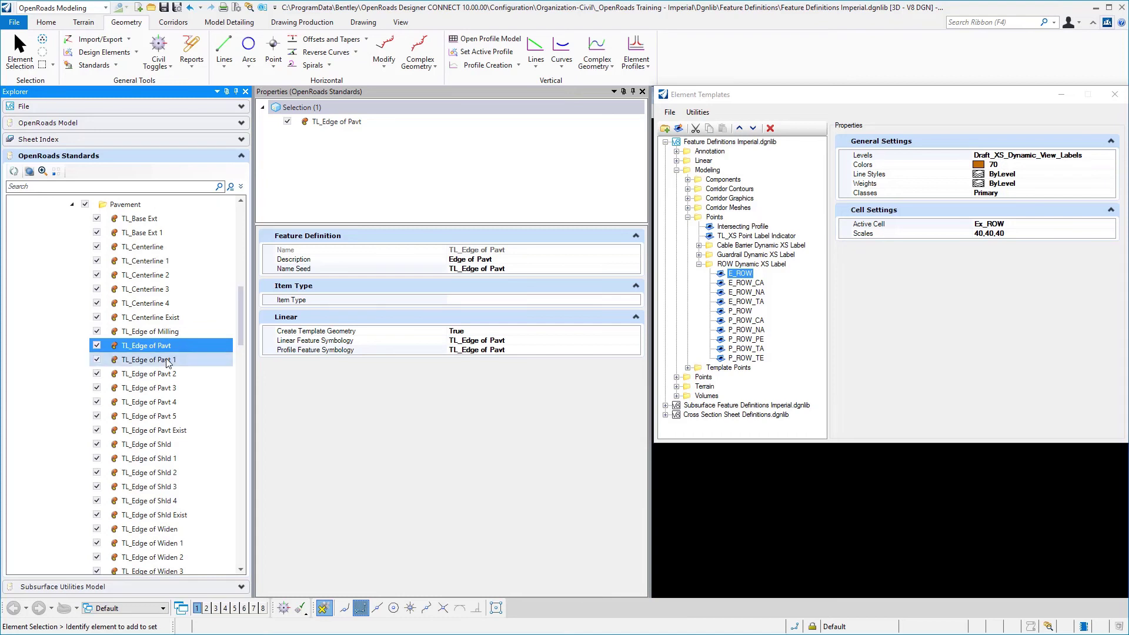
{"action": "scroll", "coordinate": [167, 362], "scroll_direction": "up", "scroll_amount": 2}
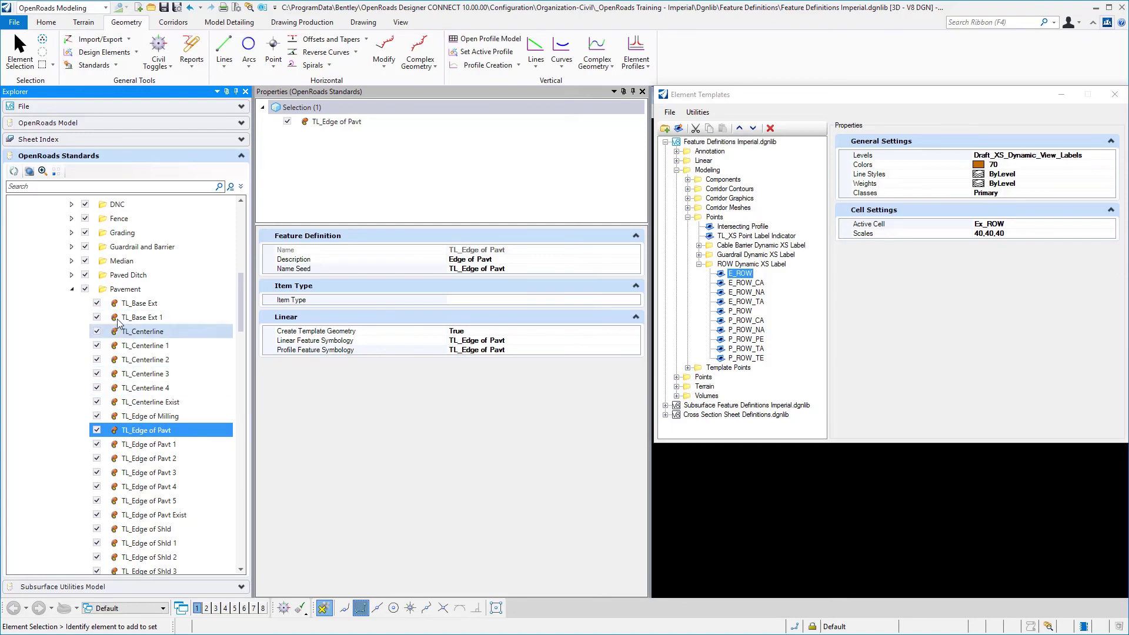
Collapse the Template Points definitions and select the TL_Edge of Pavt linear symbology, defaulting to Modeling\Template Points\Pavement\TL_Edge of Pavt
{"action": "left_click", "coordinate": [72, 289]}
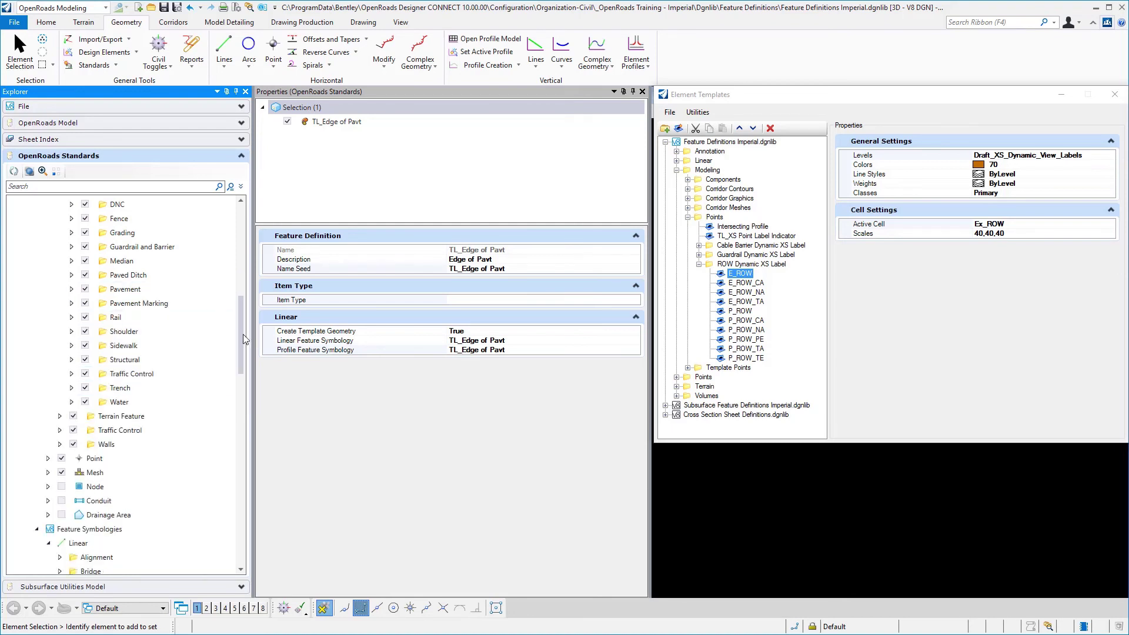
{"action": "scroll", "coordinate": [250, 292], "scroll_direction": "up", "scroll_amount": 4}
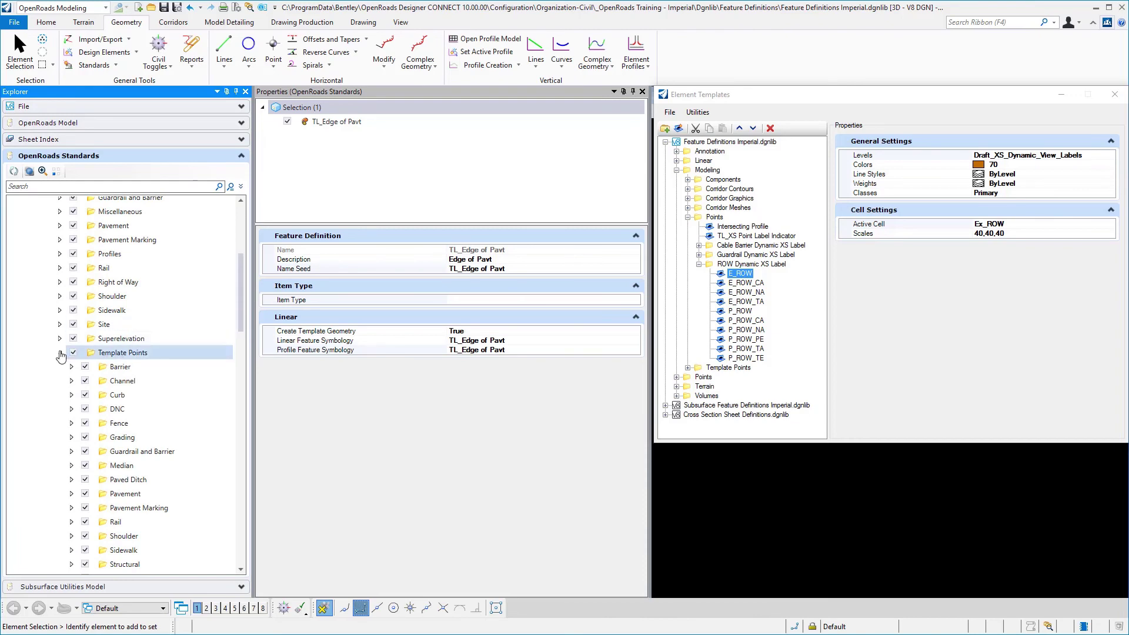
{"action": "left_click", "coordinate": [59, 352]}
{"action": "scroll", "coordinate": [150, 508], "scroll_direction": "down", "scroll_amount": 10}
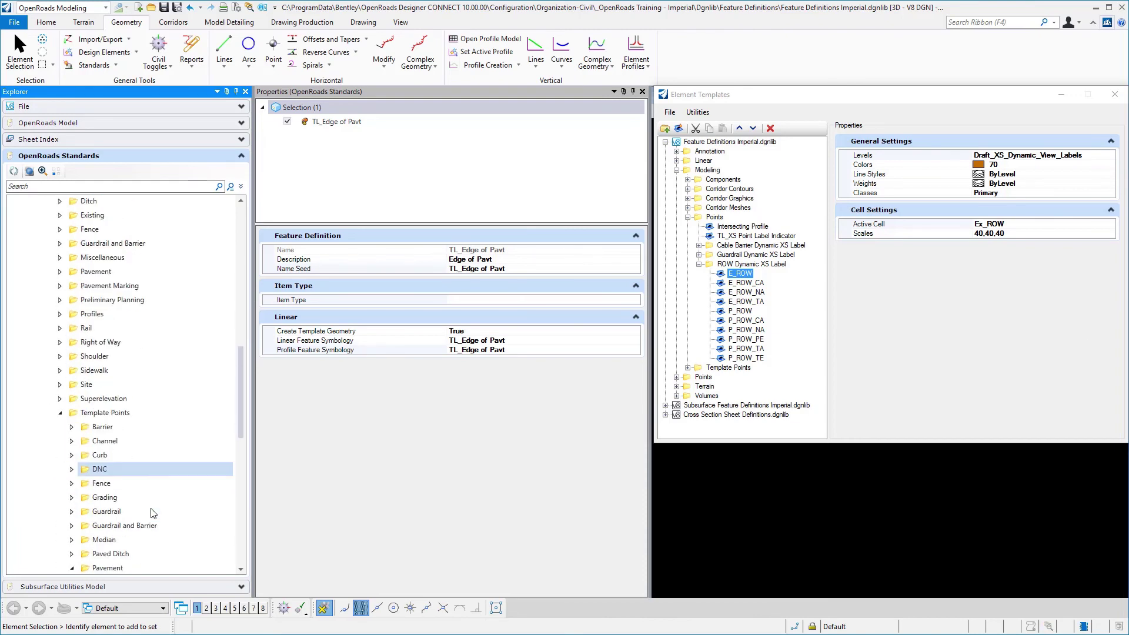
{"action": "scroll", "coordinate": [145, 510], "scroll_direction": "up", "scroll_amount": 4}
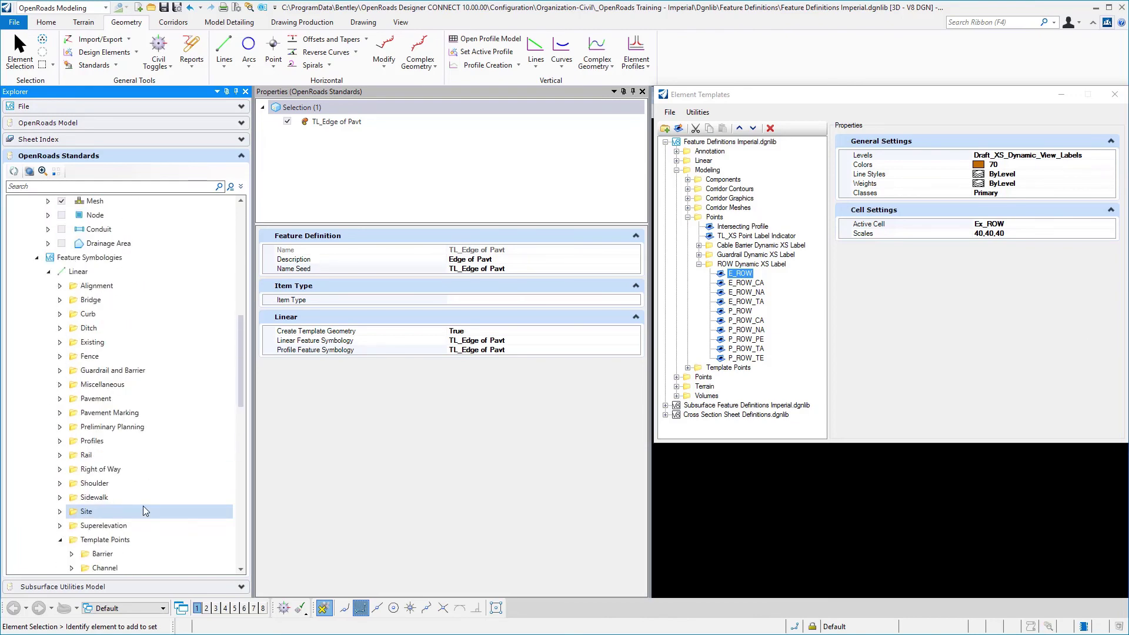
{"action": "scroll", "coordinate": [145, 507], "scroll_direction": "down", "scroll_amount": 4}
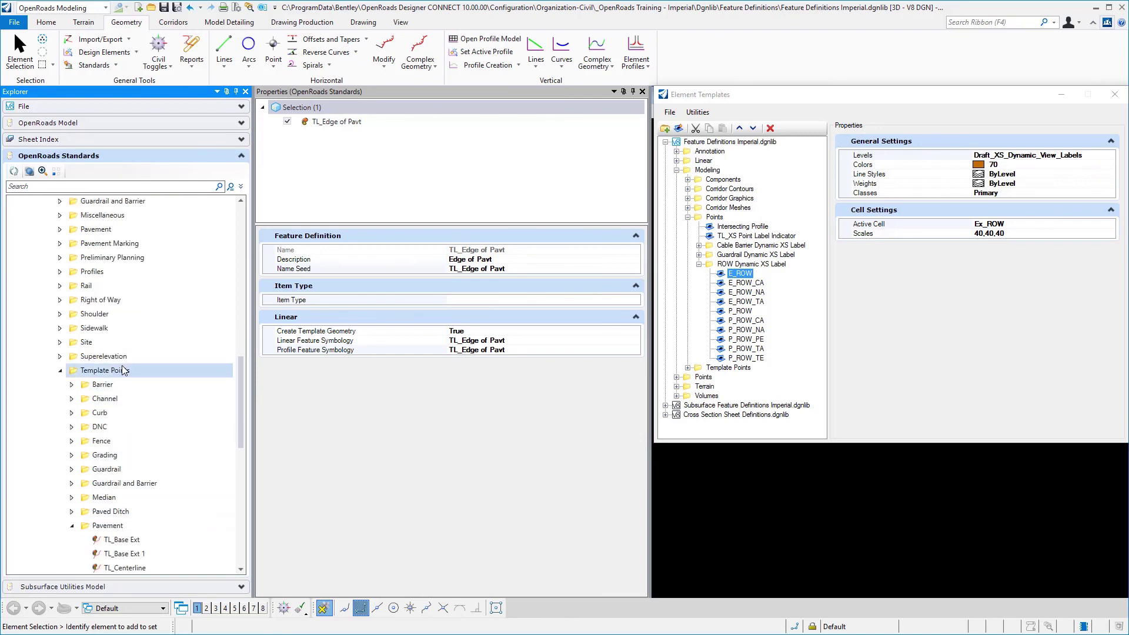
{"action": "scroll", "coordinate": [135, 400], "scroll_direction": "down", "scroll_amount": 5}
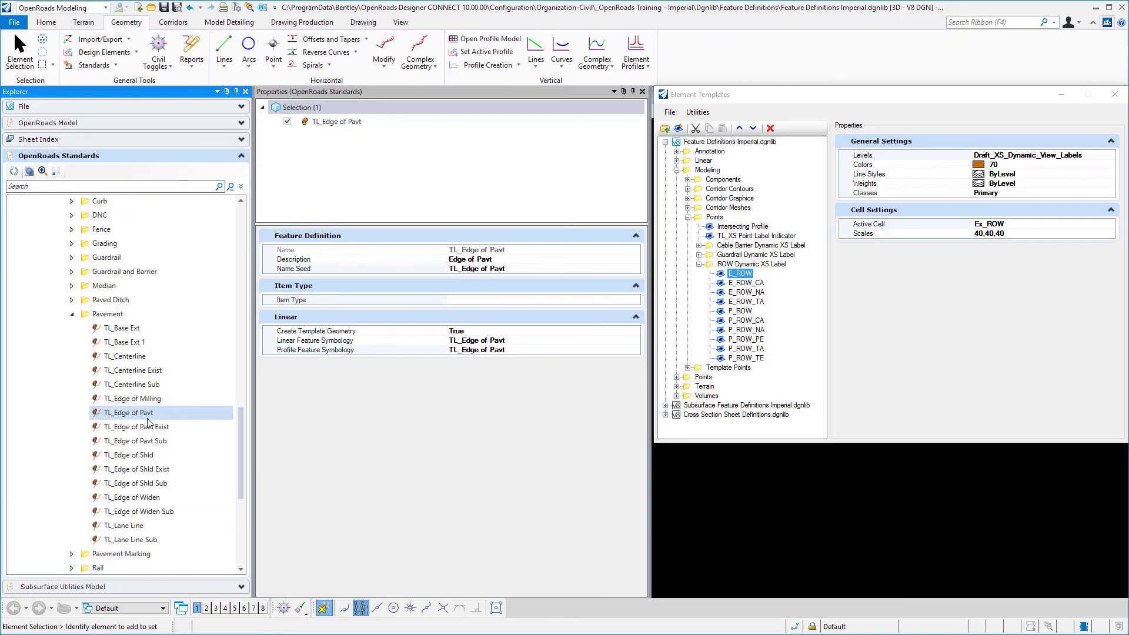
{"action": "left_click", "coordinate": [149, 417]}
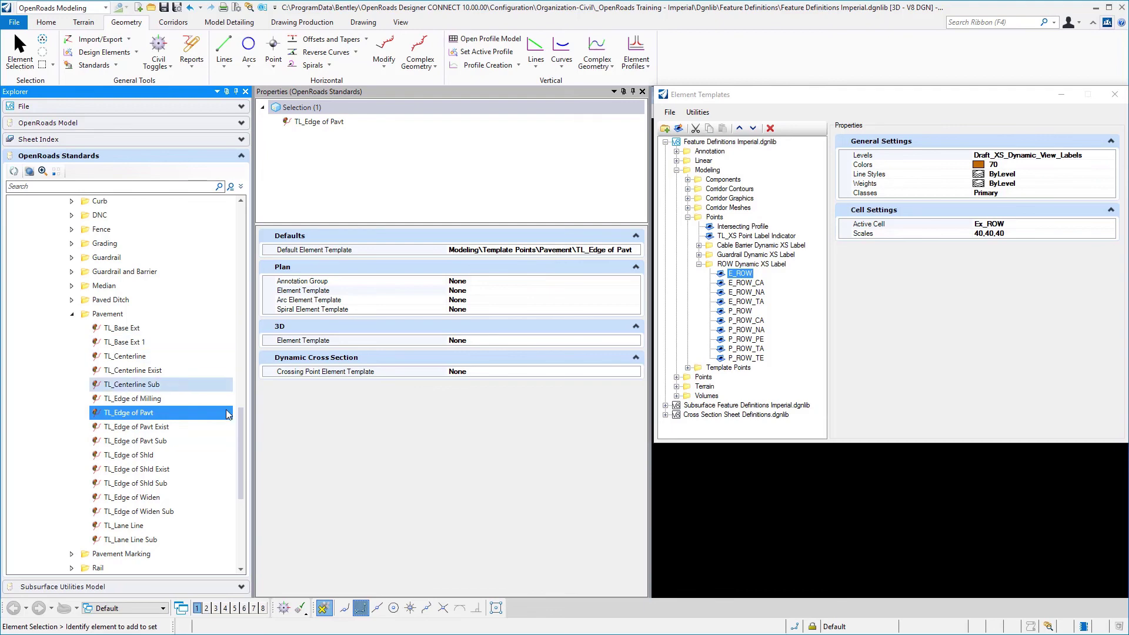
{"action": "left_click_drag", "start_coordinate": [240, 412], "coordinate": [278, 224]}
{"action": "scroll", "coordinate": [171, 402], "scroll_direction": "down", "scroll_amount": 2}
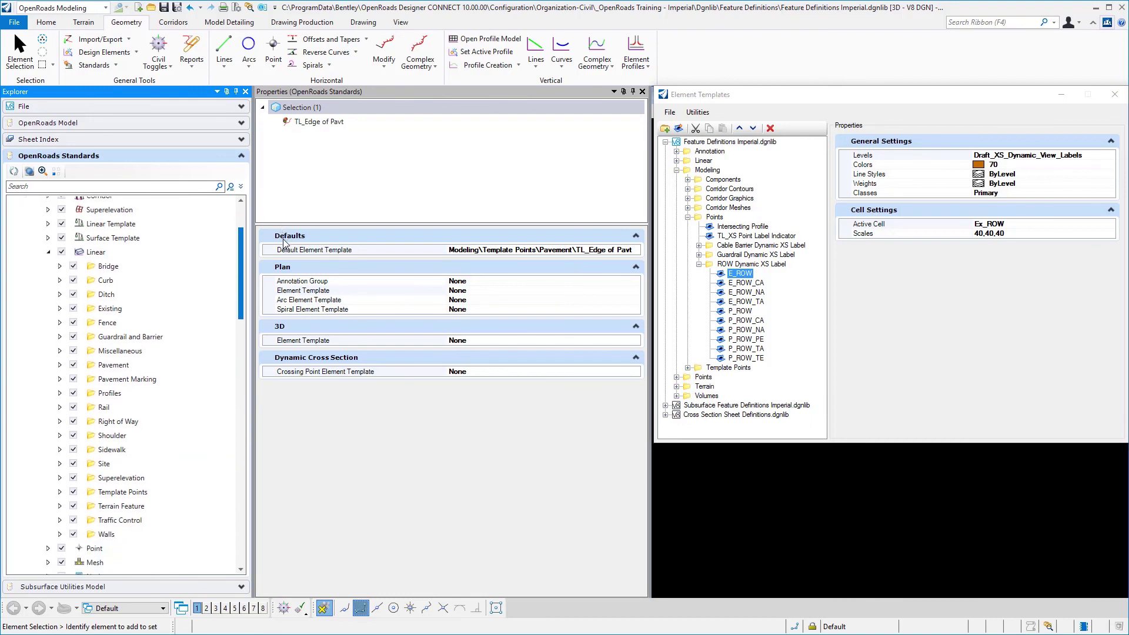